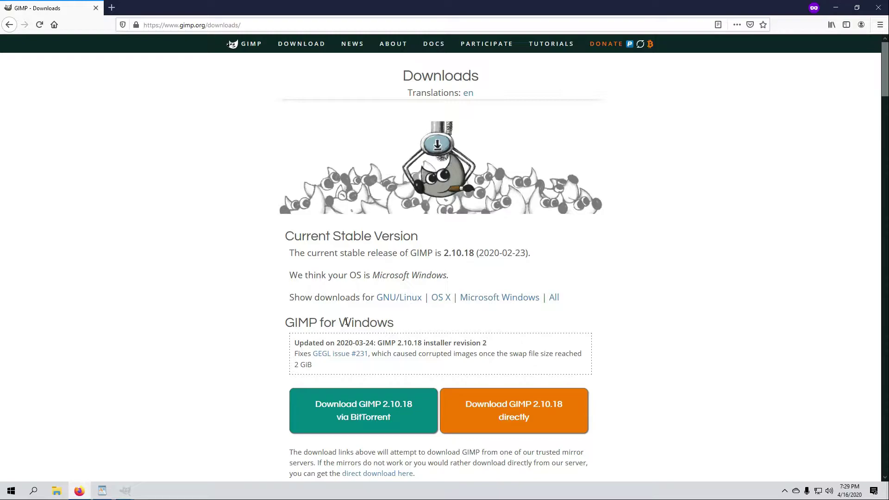
Download the GIMP 2.10.18 Windows installer directly, save it, and open the folder containing the downloaded file.
click(519, 412)
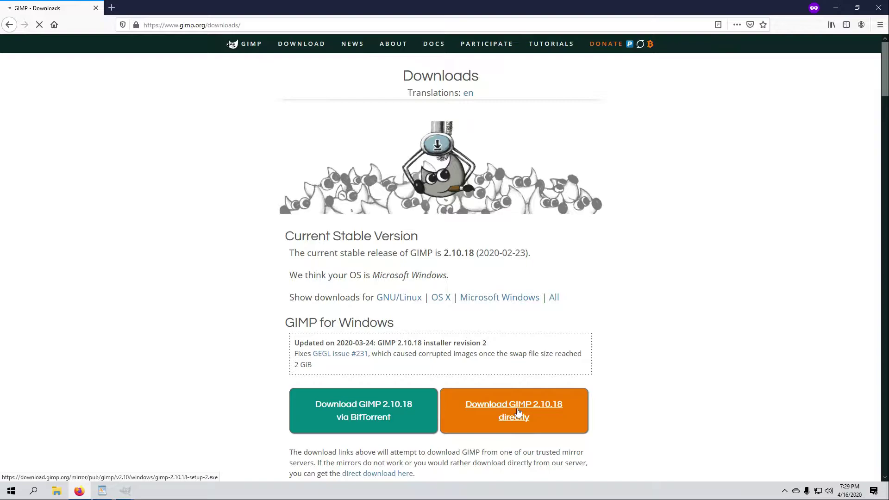
click(264, 221)
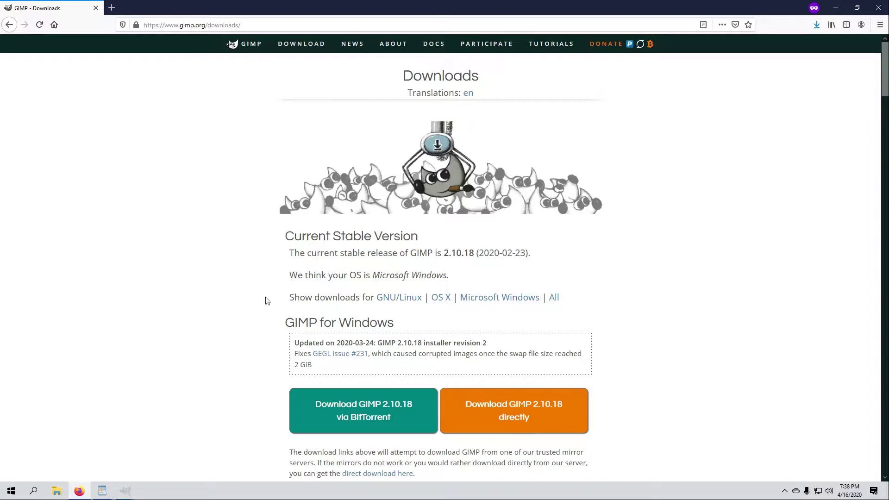
click(818, 24)
click(811, 48)
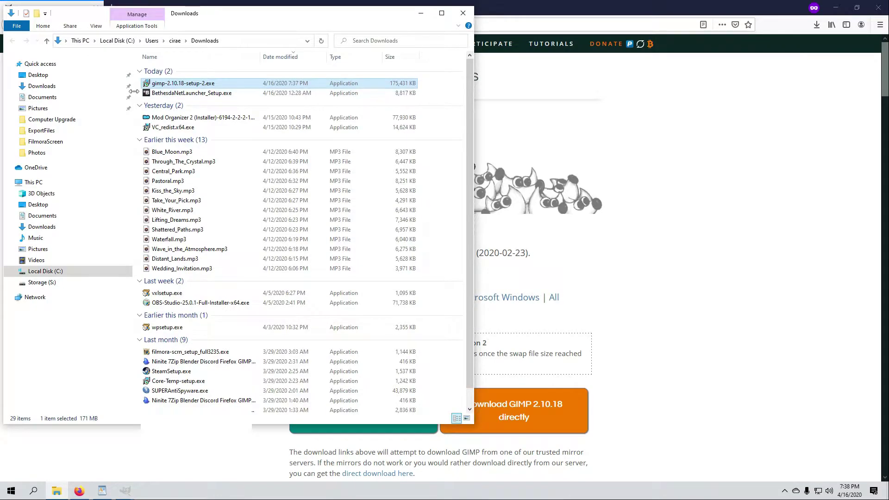
Run gimp-2.10.18-setup-2.exe with English as the setup language and choose a customized installation.
double_click(173, 84)
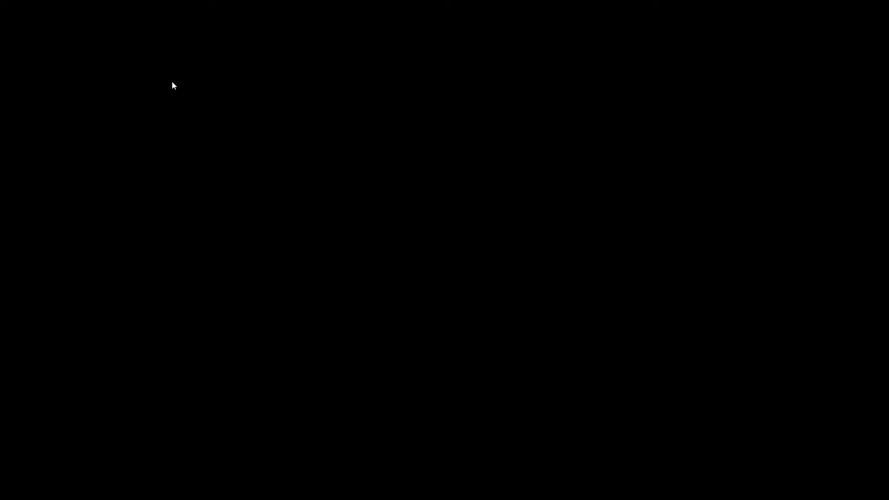
click(372, 311)
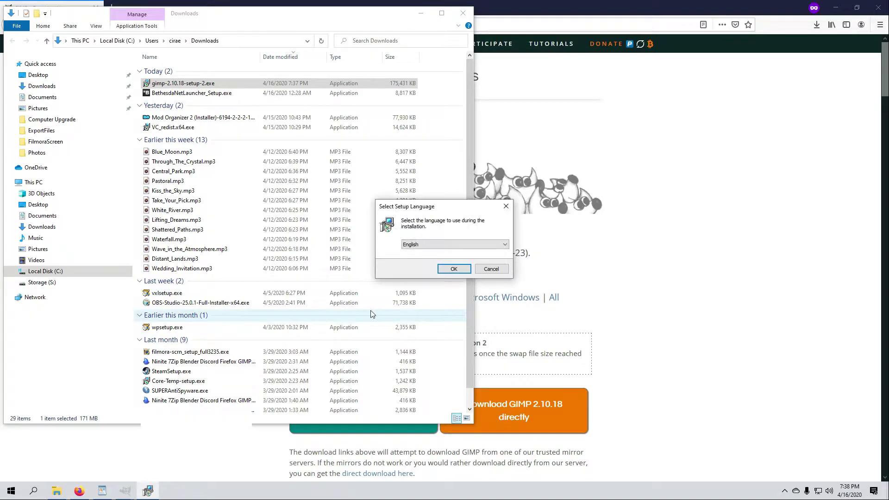
click(454, 269)
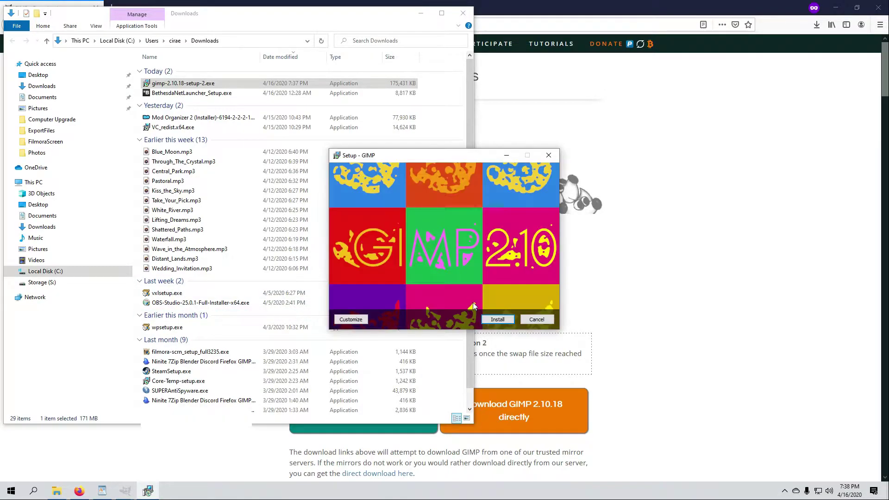
click(361, 321)
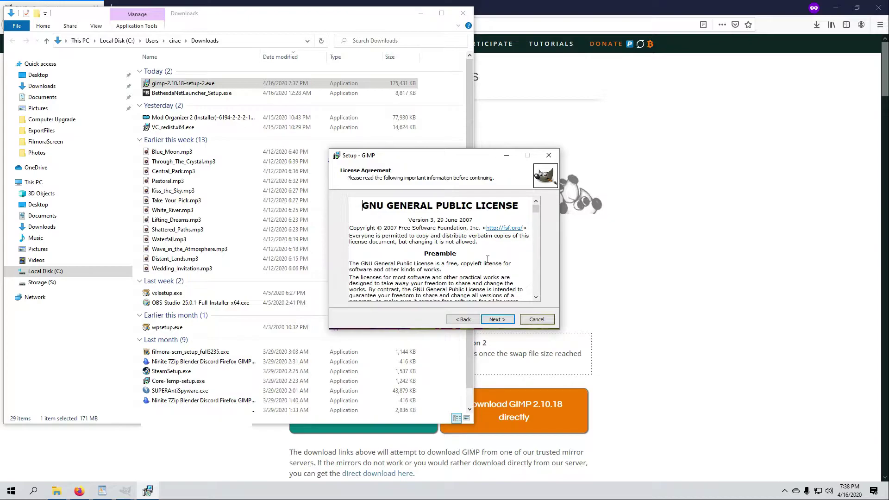
Review and accept the GNU General Public License, then keep the full installation with all its components.
scroll(492, 261, down, 3)
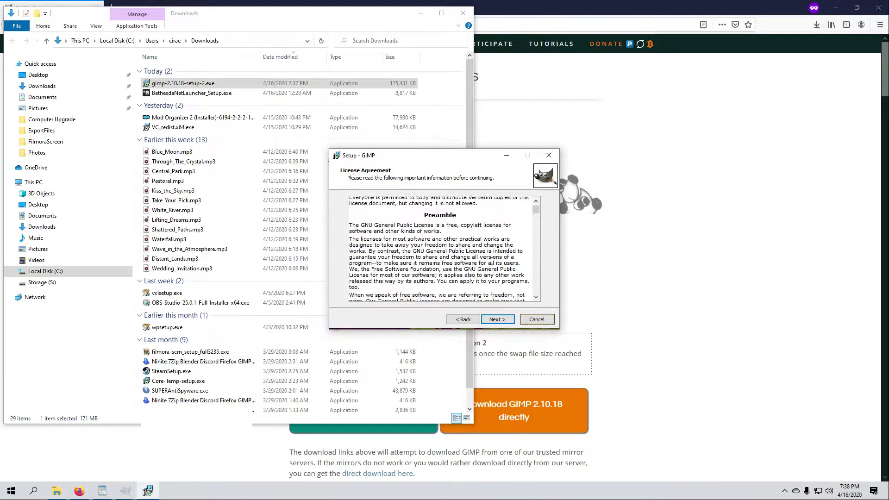
drag(538, 210, 553, 303)
click(500, 320)
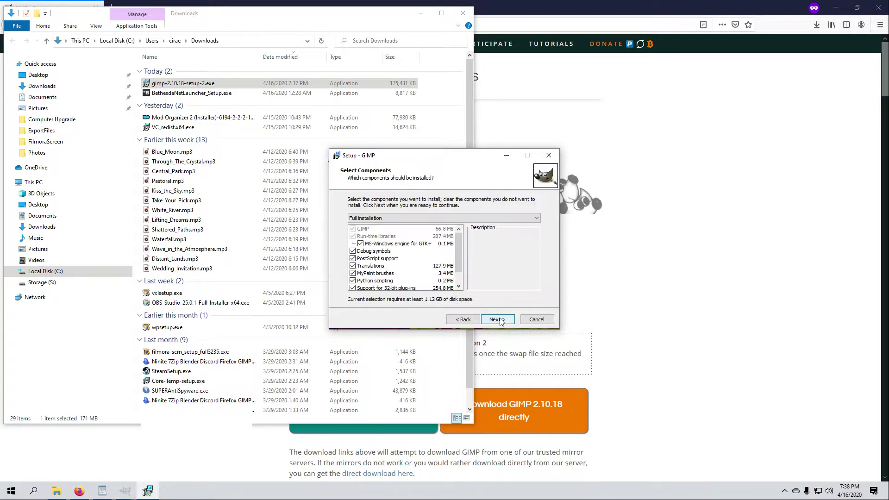
drag(461, 261, 461, 266)
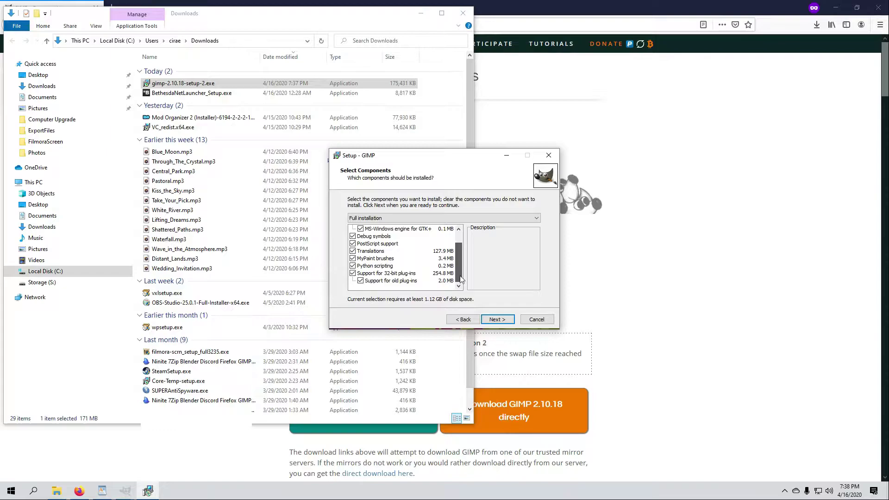
drag(461, 278, 462, 250)
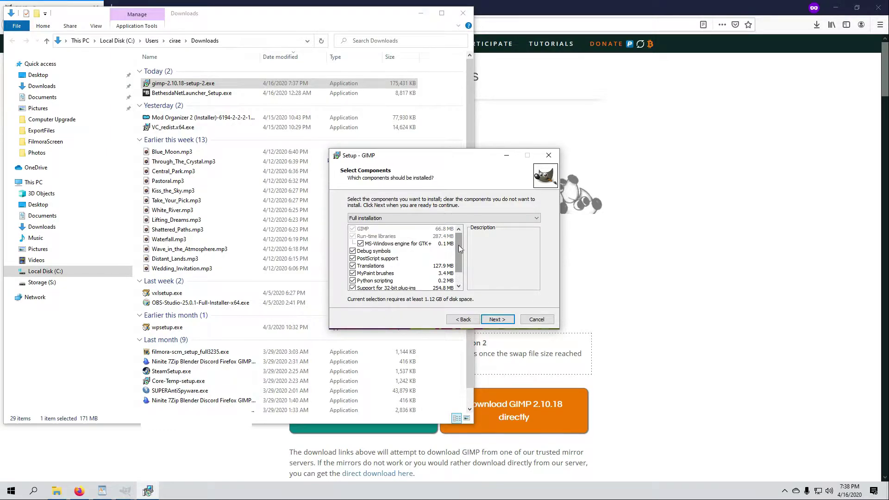
mouse_move(460, 248)
mouse_down()
mouse_move(462, 272)
mouse_move(460, 243)
mouse_up()
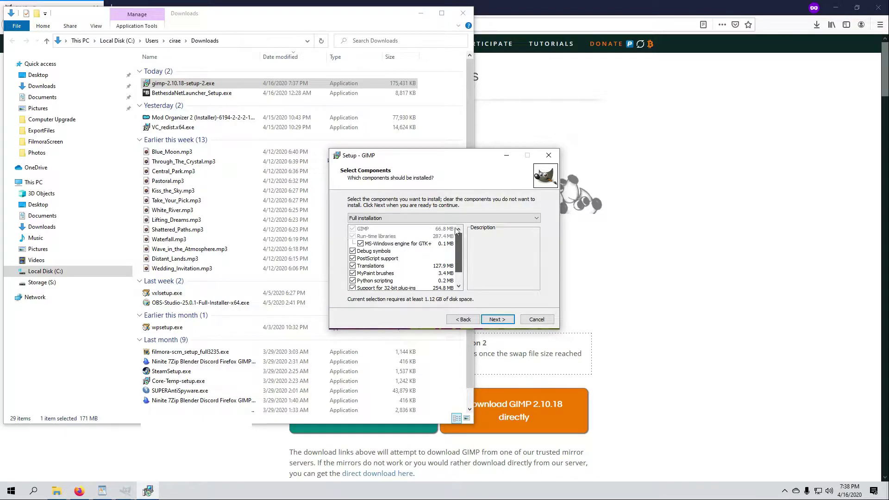
click(498, 319)
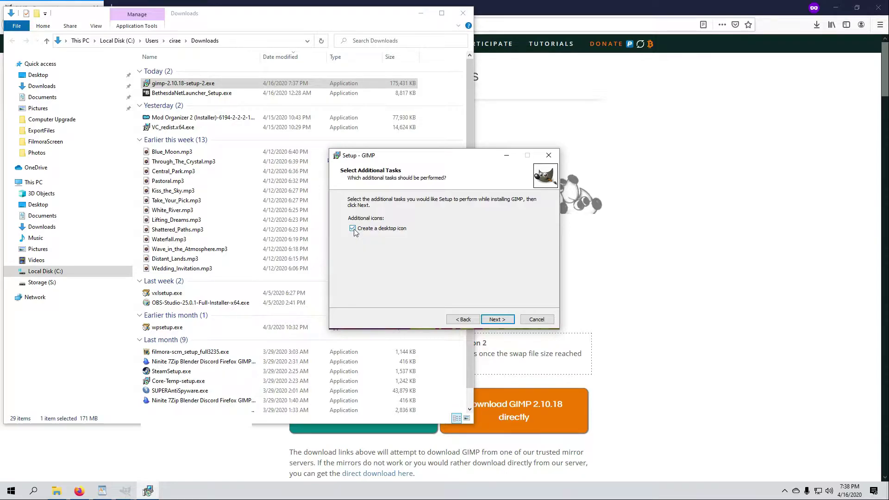
Install GIMP with the desktop icon option kept, then finish the setup wizard and close the Downloads folder.
click(500, 321)
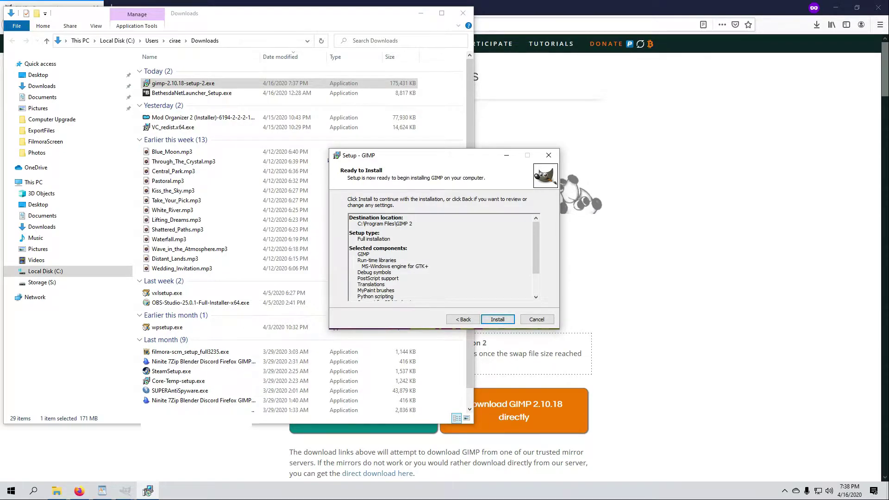
mouse_move(536, 250)
mouse_down()
mouse_move(537, 280)
mouse_move(539, 267)
mouse_up()
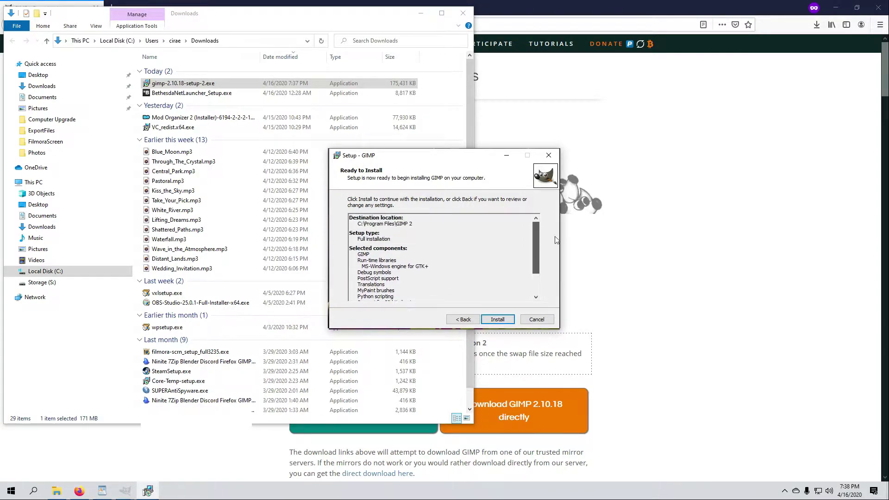
click(498, 319)
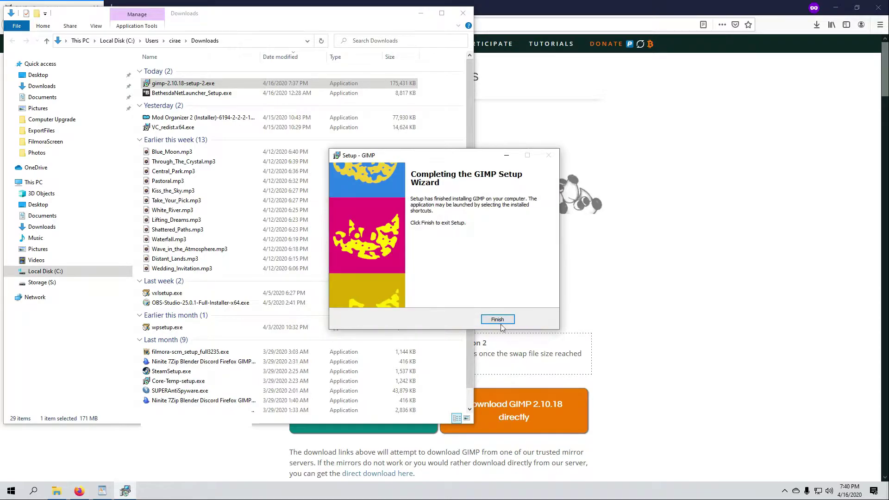
click(498, 319)
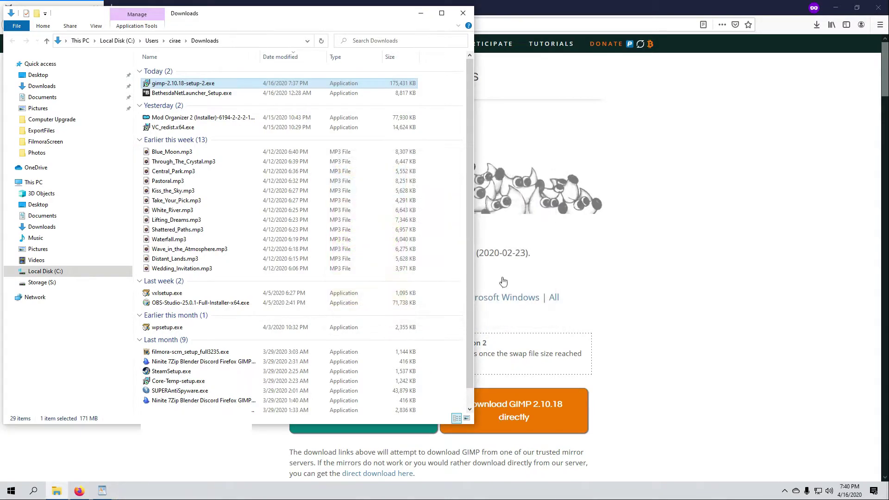
click(463, 13)
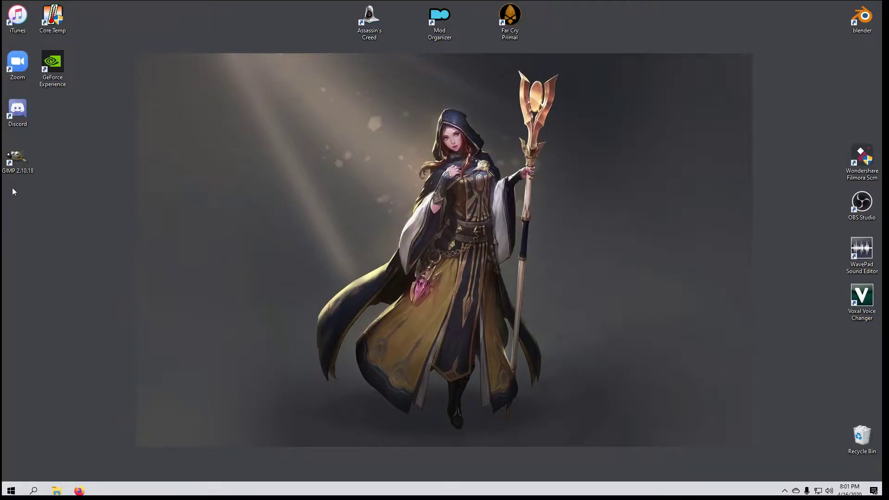
Move the GIMP 2.10.18 desktop shortcut directly below the blender shortcut and launch GIMP from it.
drag(17, 159, 860, 65)
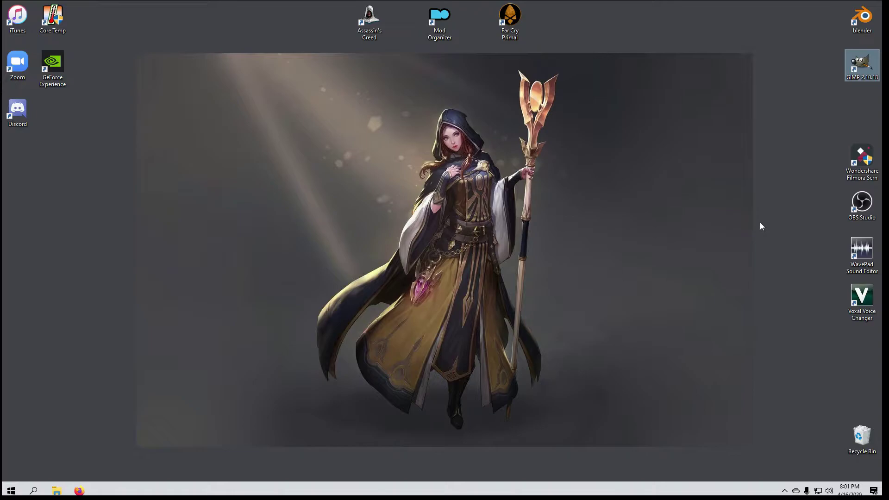
double_click(865, 66)
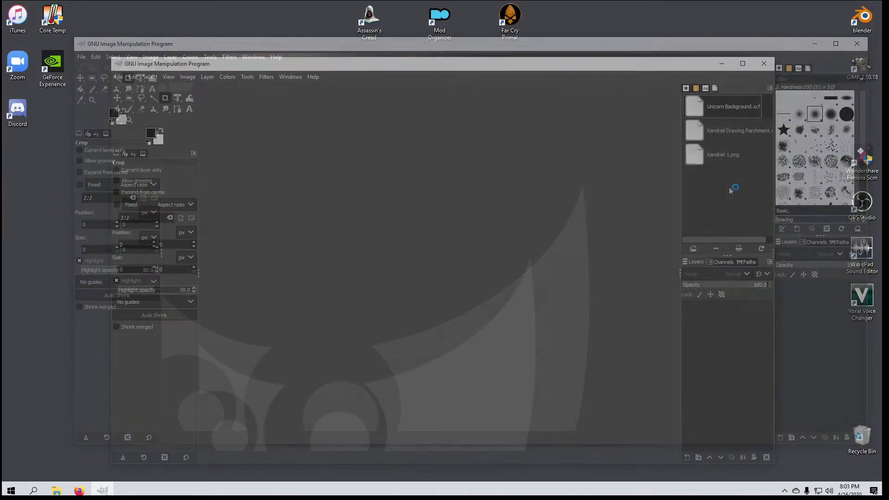
Open the image Autumn Fairy.jpg from the Wallpapers folder on the Storage (S:) drive.
click(119, 76)
click(131, 109)
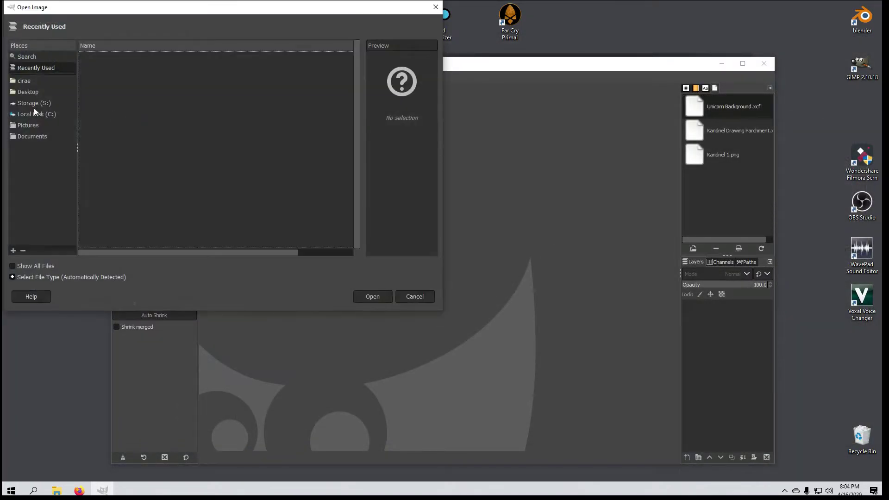
click(34, 103)
double_click(93, 99)
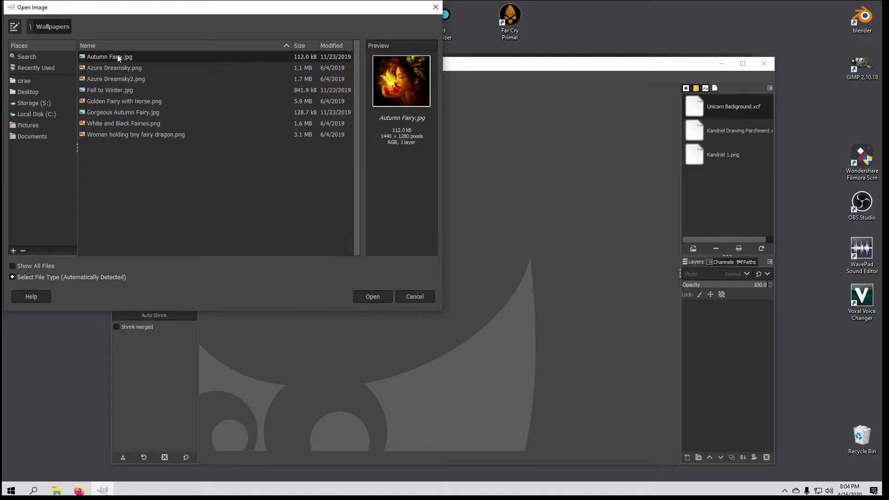
click(370, 298)
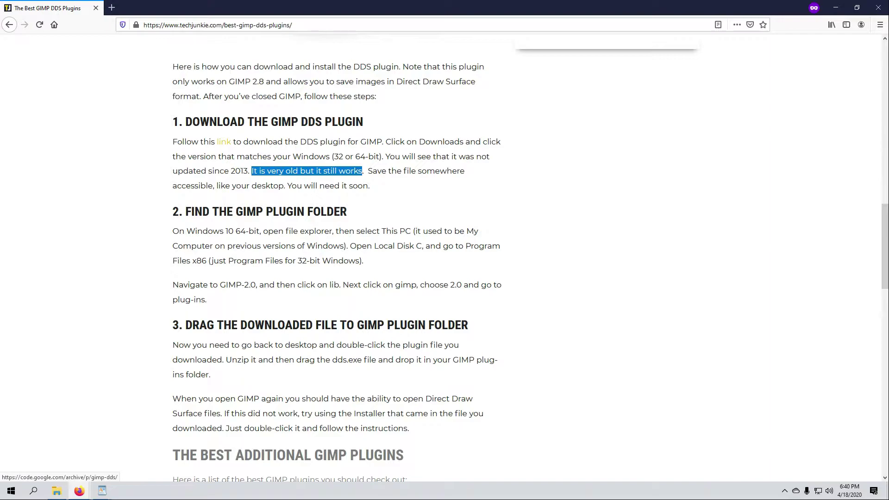
Follow the article's link to the gimp-dds project, download gimp-dds-win64-3.0.1.zip and open it with 7-Zip File Manager.
click(223, 142)
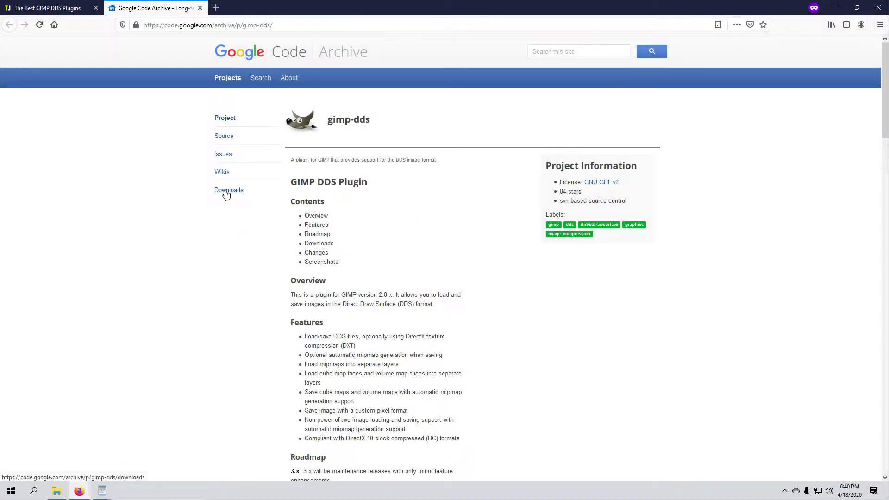
click(226, 193)
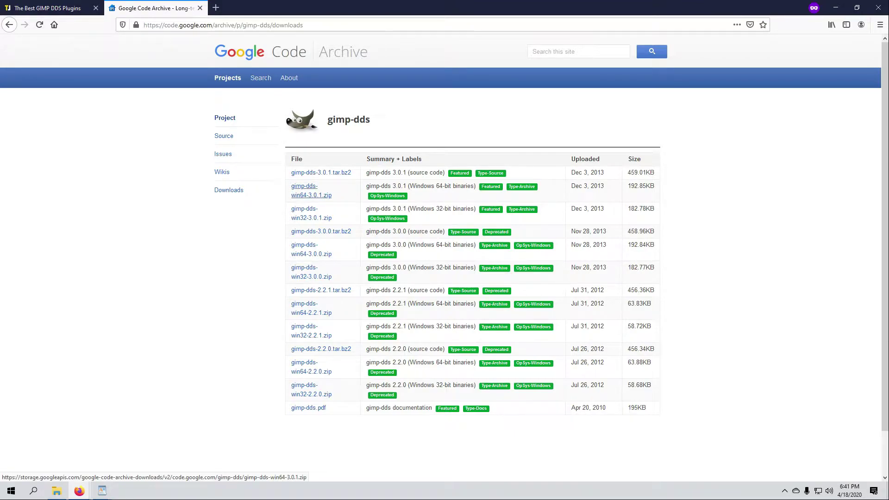
click(306, 190)
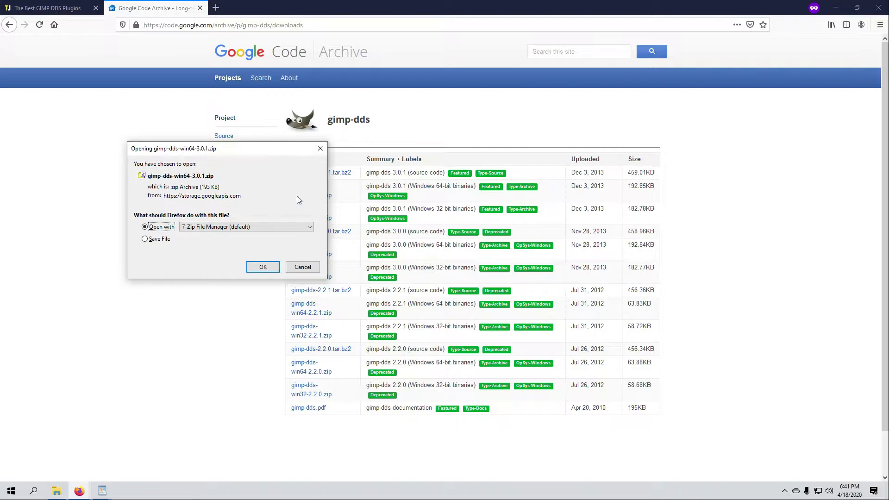
click(262, 267)
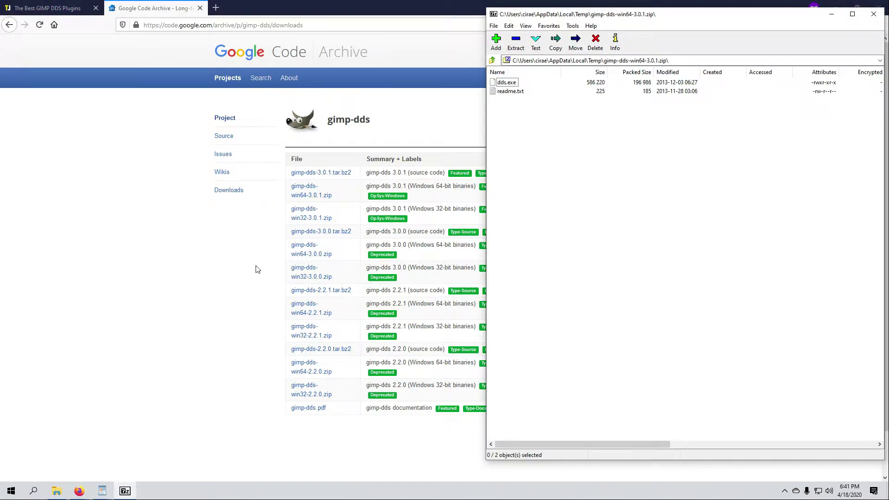
Look up the plug-ins directory path in the archive's readme.txt and place the plug-ins folder window beside the archive window.
double_click(509, 91)
drag(176, 74, 9, 76)
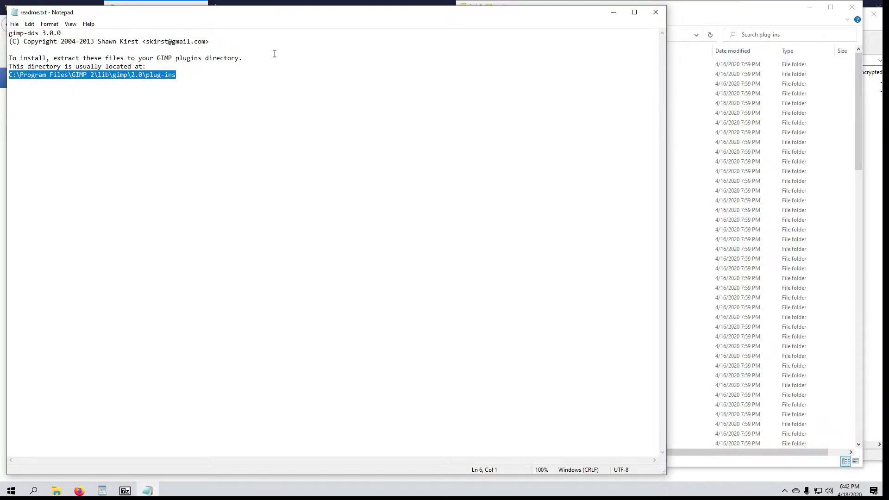
click(610, 15)
drag(621, 17, 182, 20)
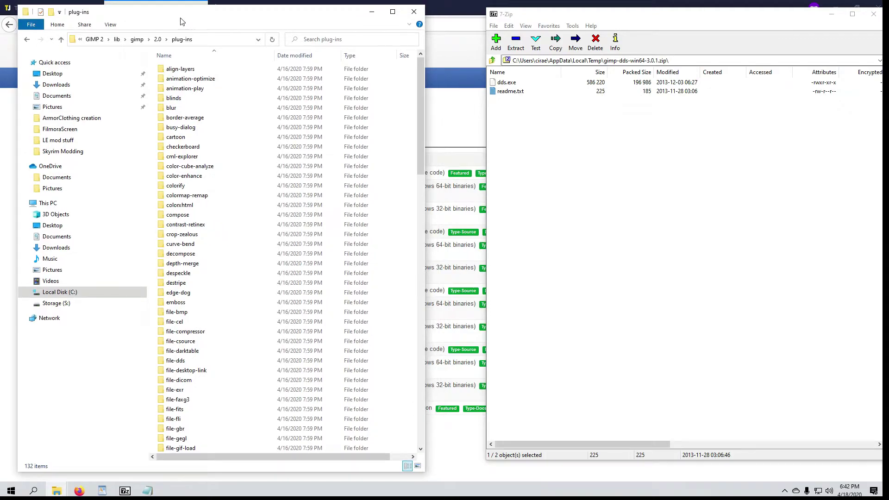
Set the extraction destination of dds.exe to C:\Program Files\GIMP 2\lib\gimp\2.0\plug-ins\ by browsing to that folder.
click(506, 86)
click(516, 41)
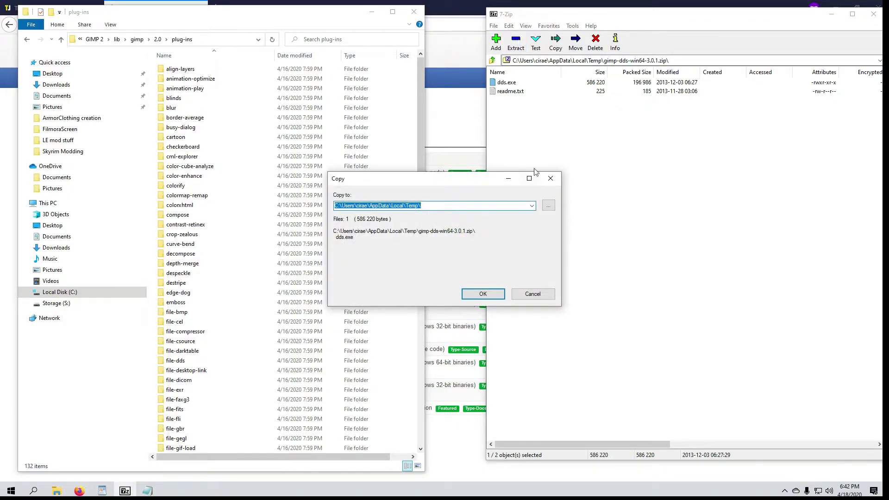
click(548, 206)
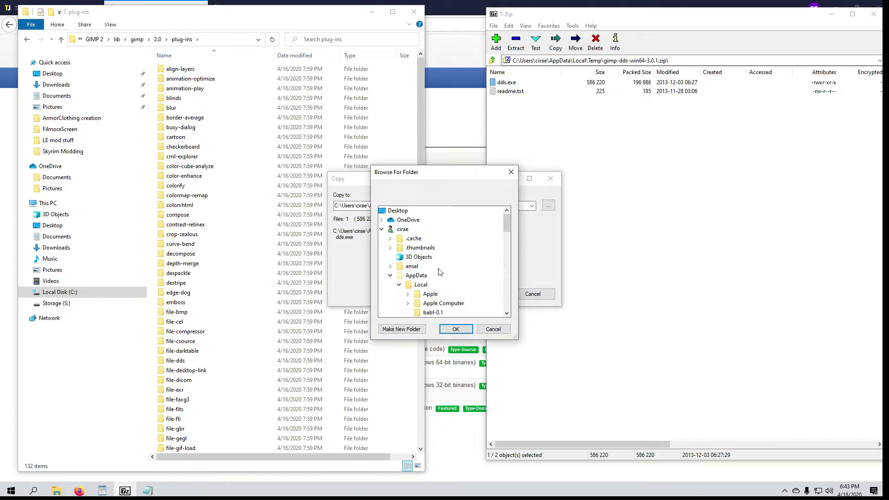
click(390, 275)
scroll(396, 275, down, 5)
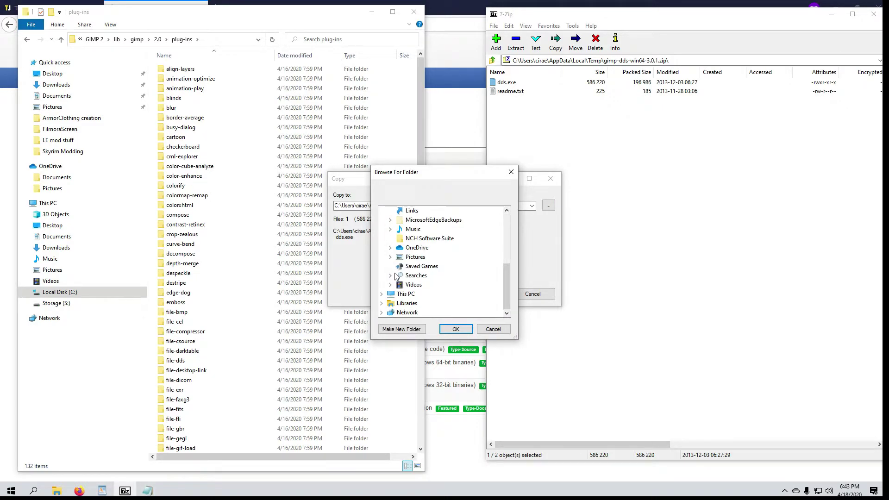
click(382, 294)
click(390, 303)
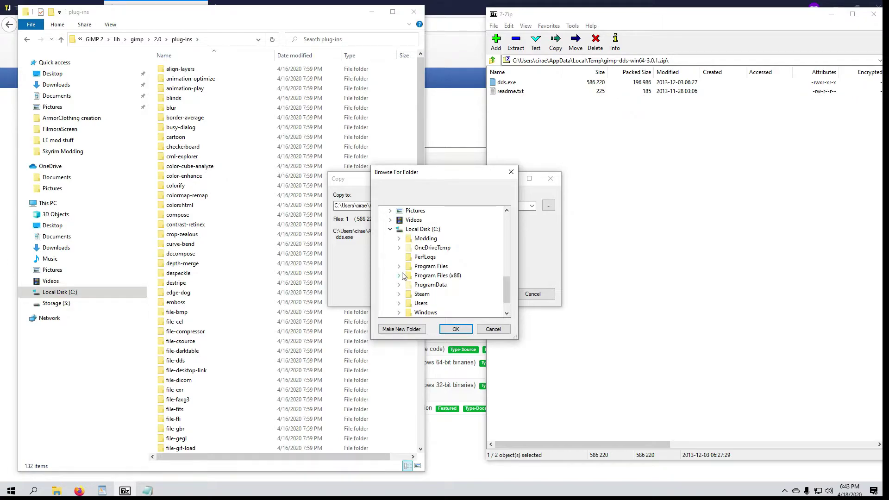
click(399, 266)
click(408, 276)
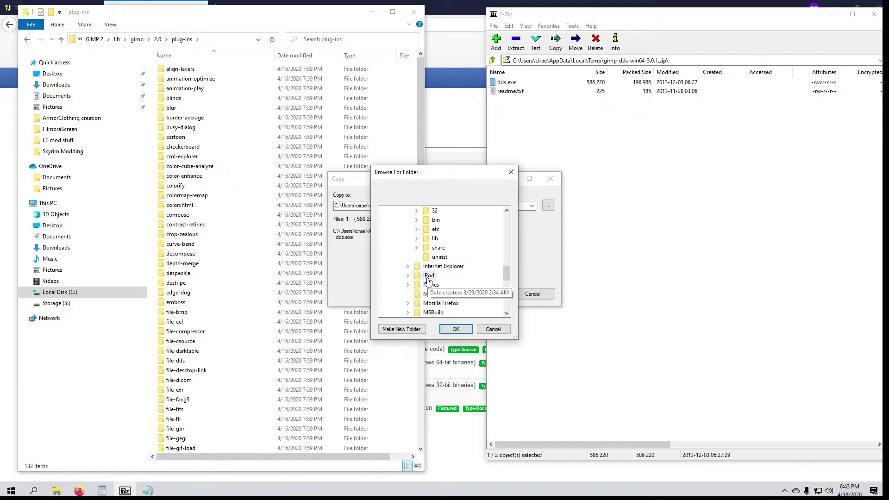
scroll(428, 281, up, 1)
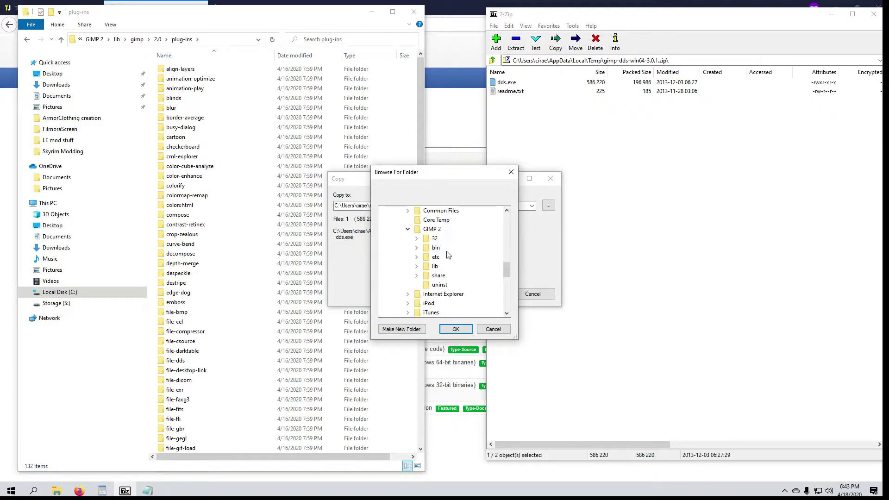
click(416, 267)
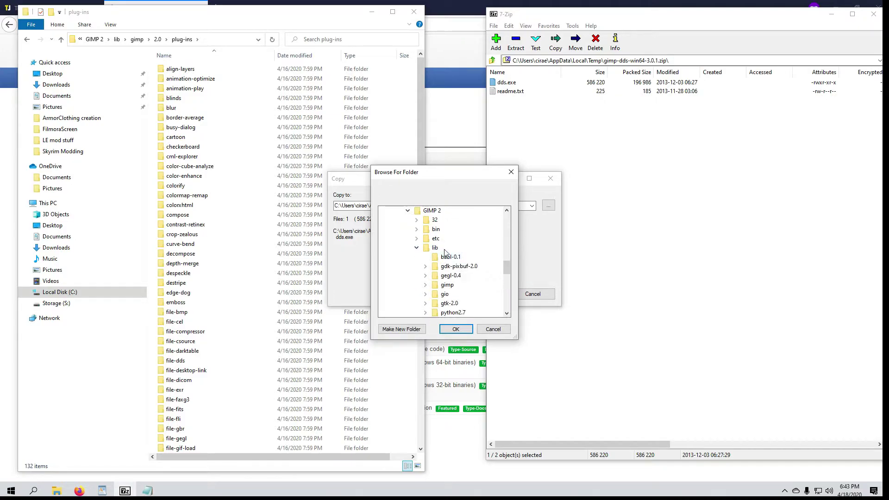
click(425, 285)
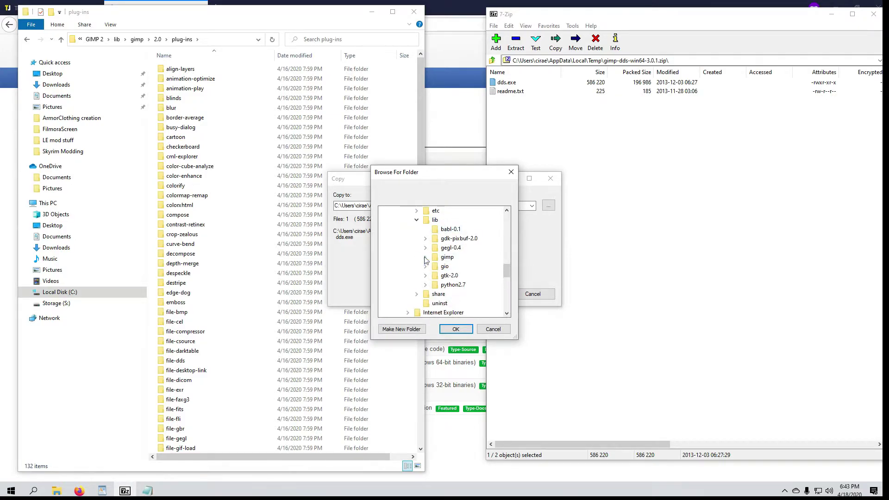
scroll(435, 260, down, 1)
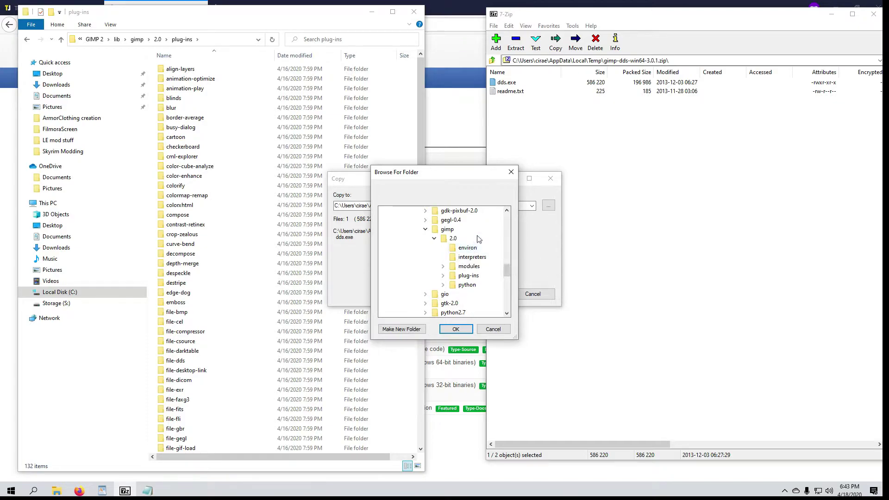
double_click(466, 276)
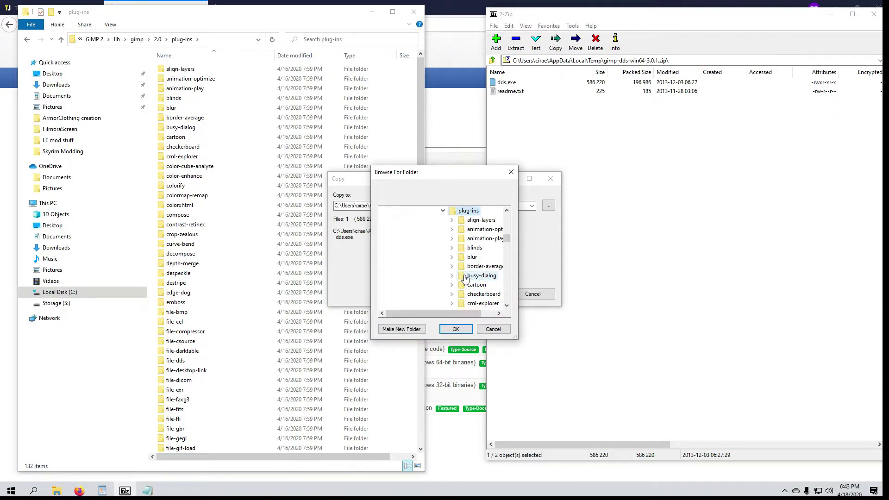
click(455, 329)
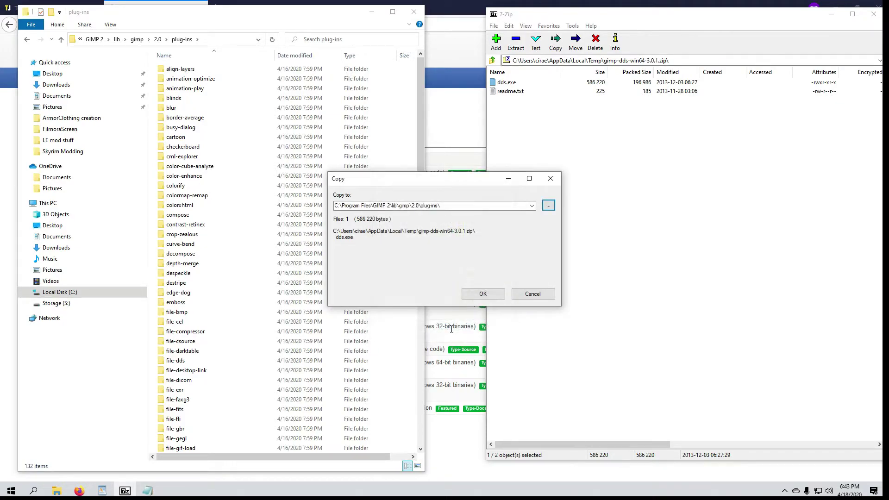
Compare the extraction destination with the path given in readme.txt and try to extract dds.exe into GIMP's plug-ins folder.
click(372, 11)
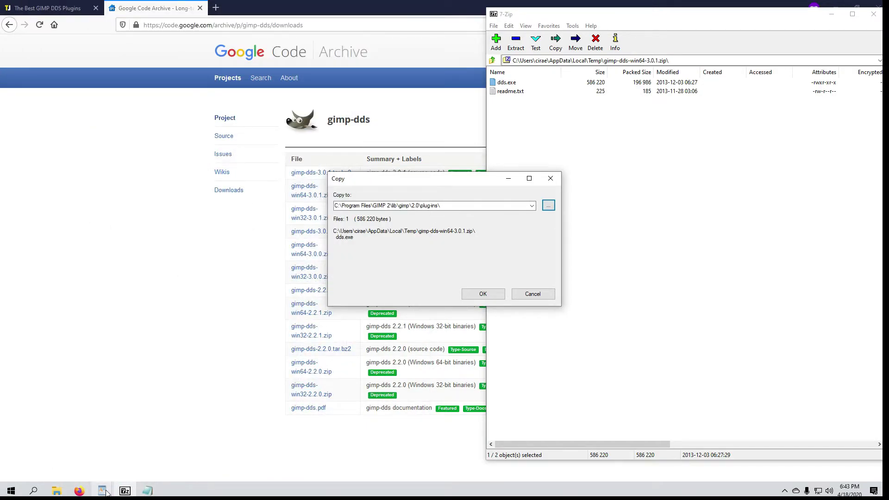
click(147, 491)
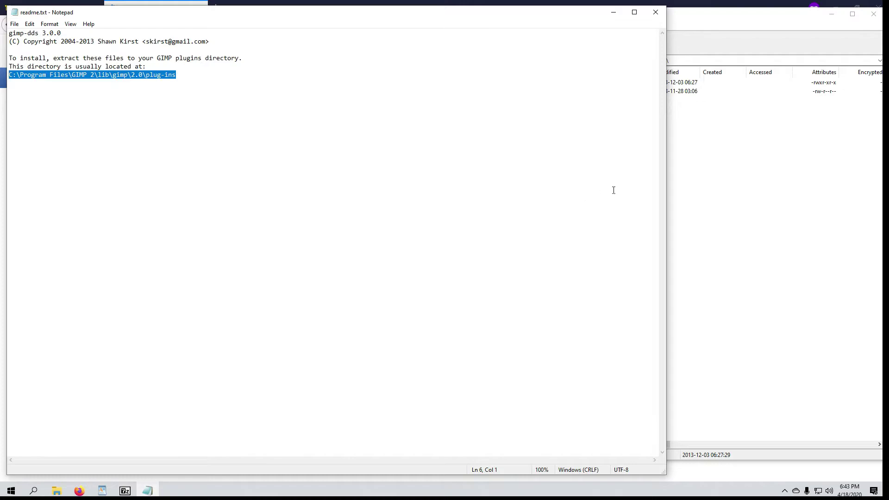
drag(667, 229, 320, 255)
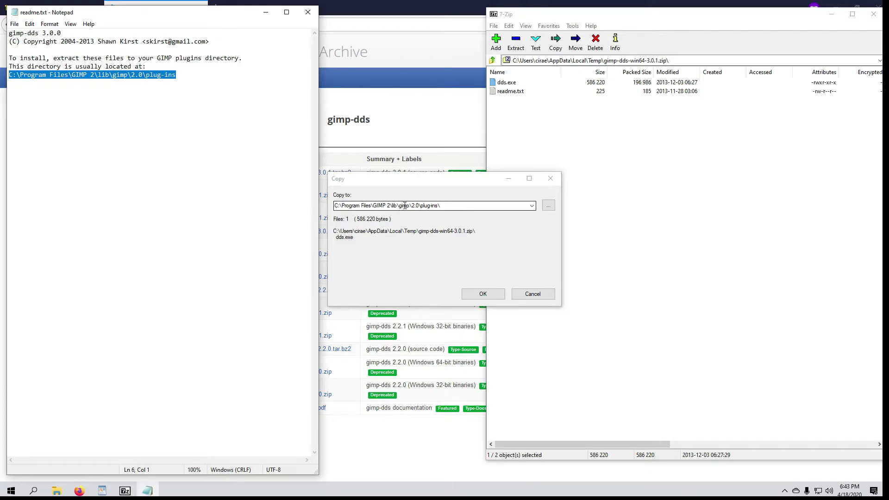
click(468, 294)
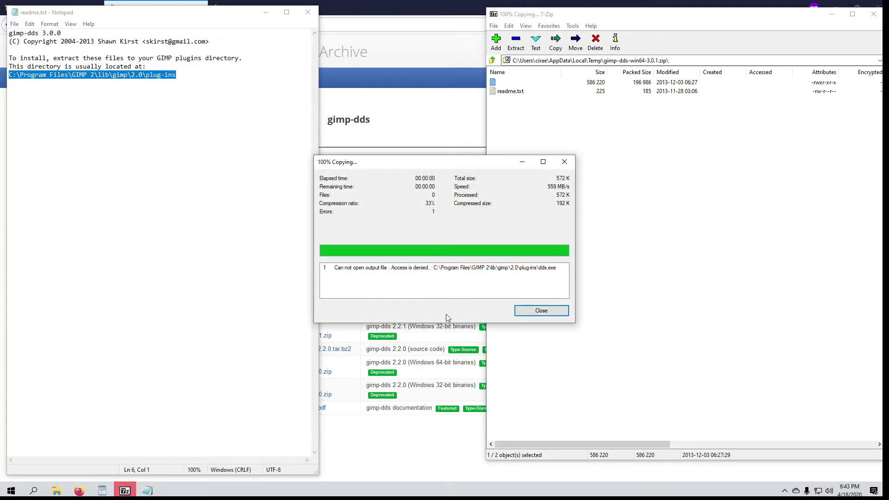
click(548, 310)
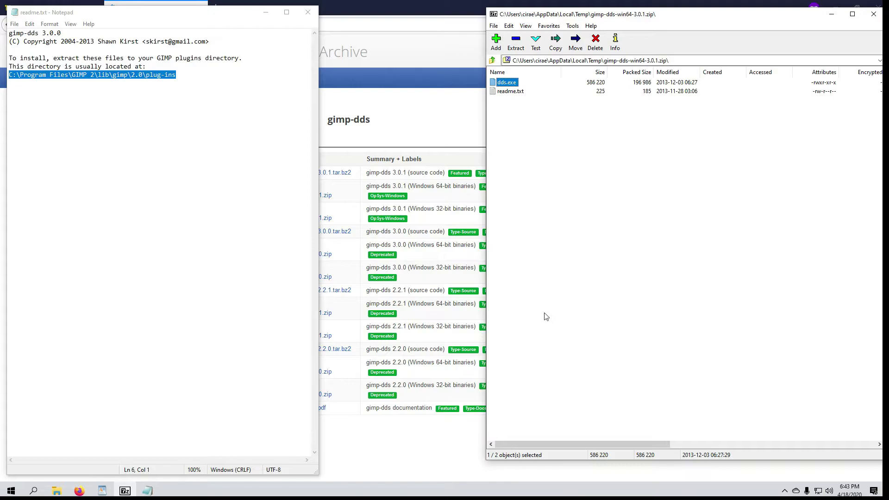
Minimize the readme, archive and browser windows and launch GIMP 2.10.18 from its desktop shortcut.
click(265, 12)
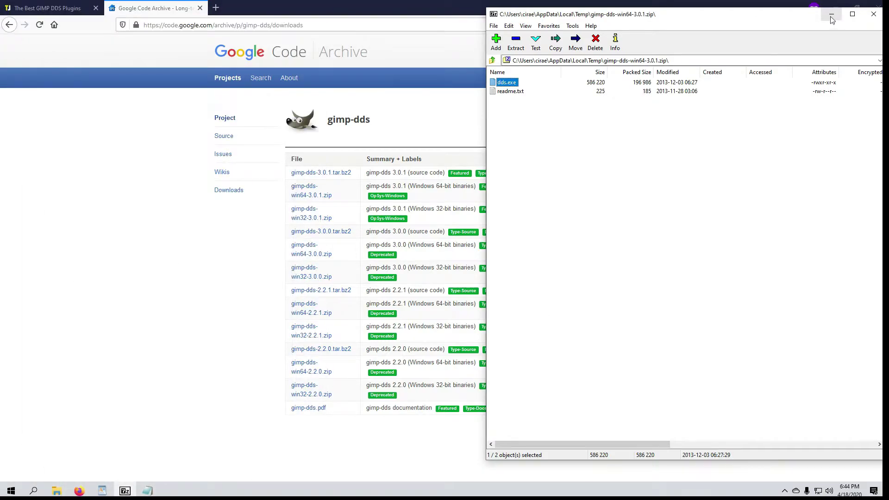
click(830, 16)
click(836, 7)
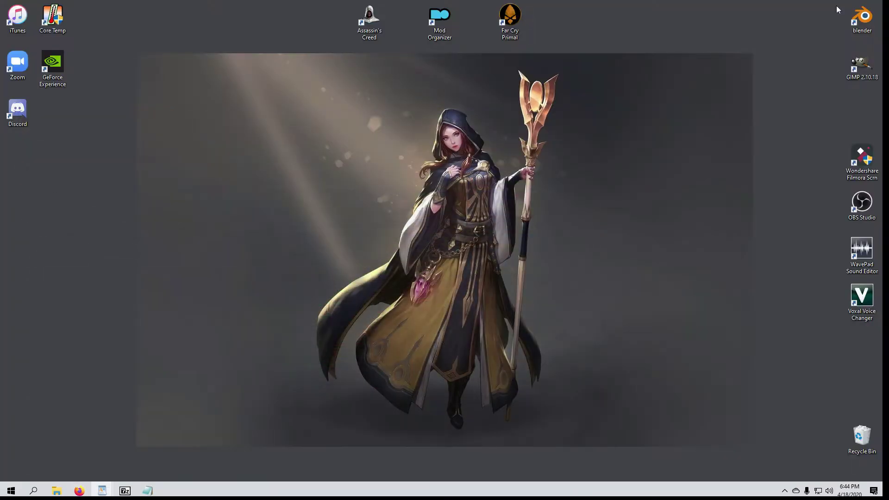
click(862, 65)
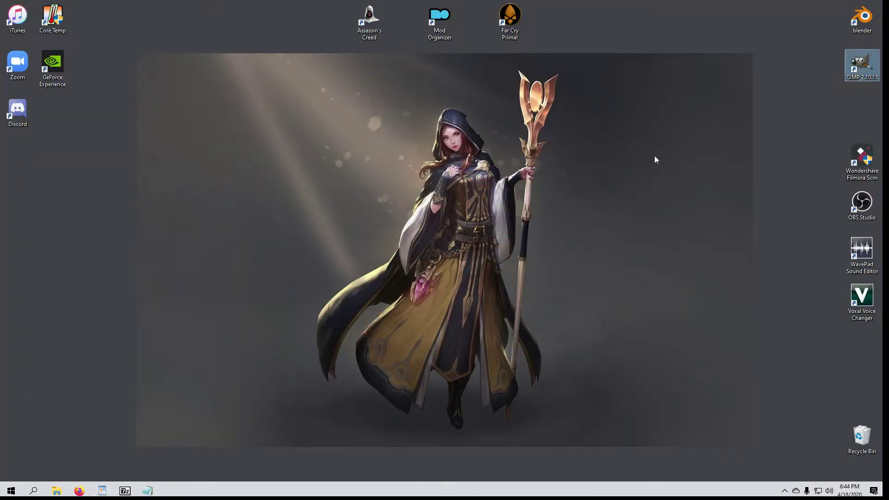
key(Return)
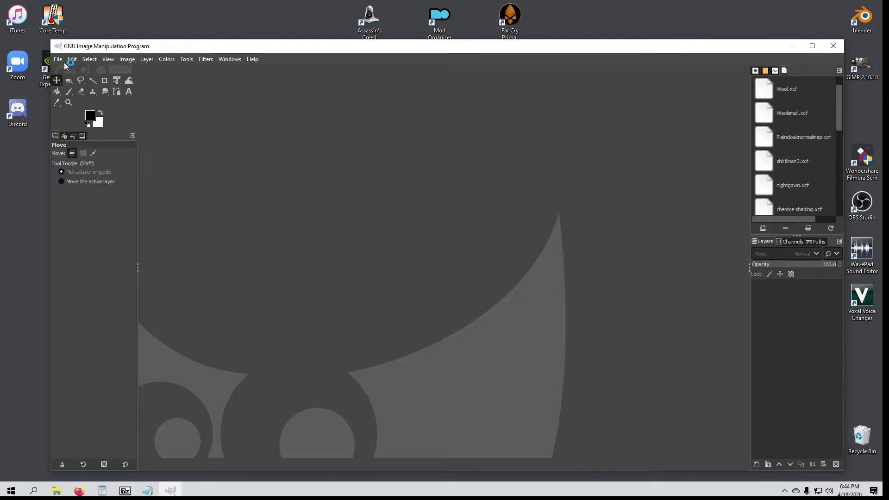
Open cu_ezio_basicarm_diffusemap.dds from the ac2_ezio textures folder without loading its mipmaps, and close GIMP after viewing it.
click(56, 60)
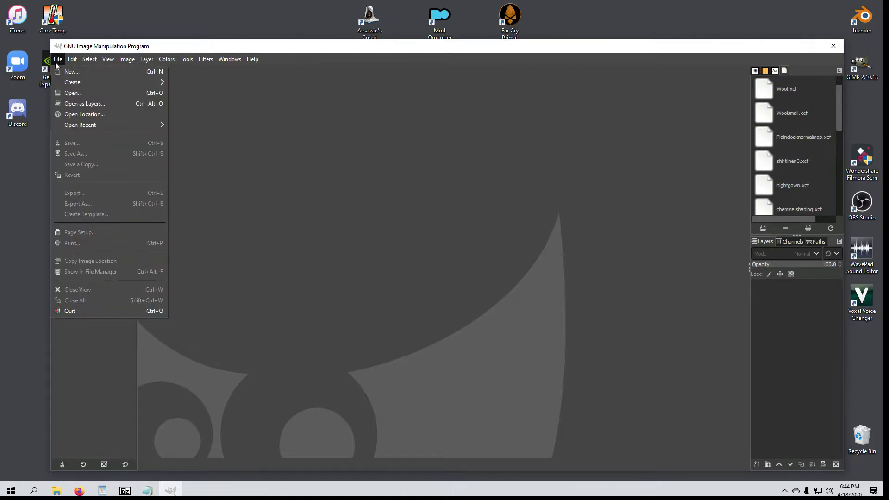
click(70, 93)
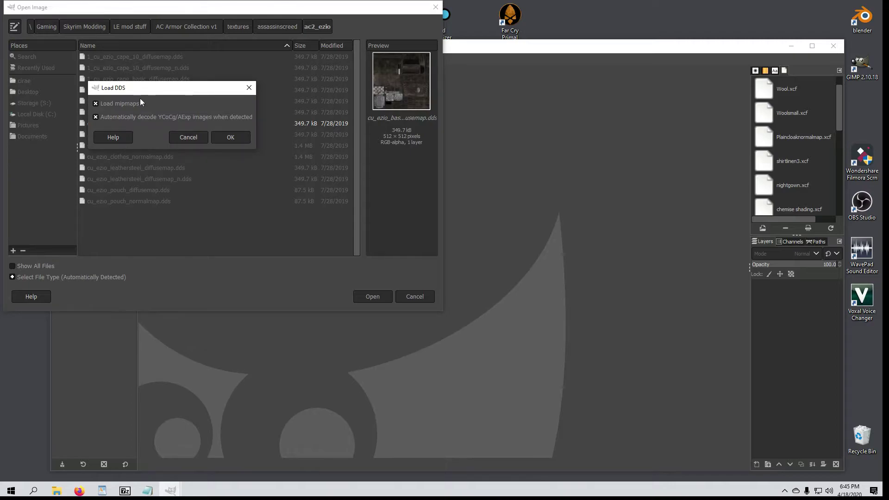
click(96, 103)
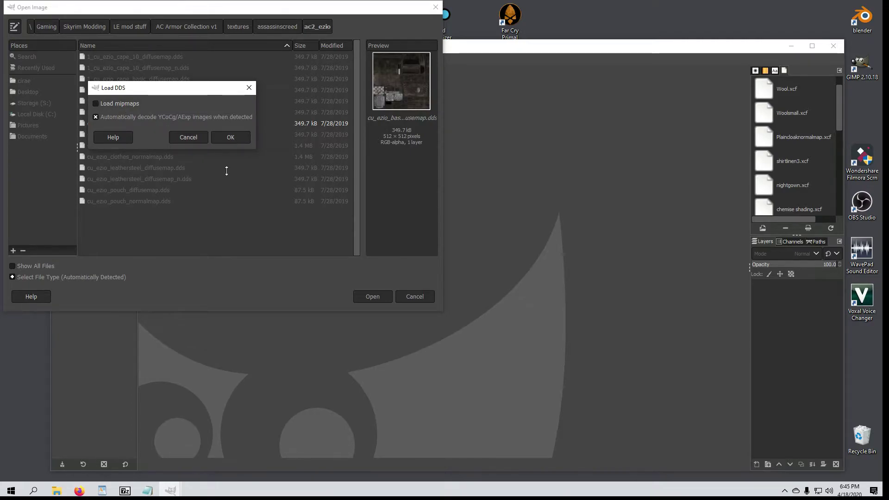
click(231, 138)
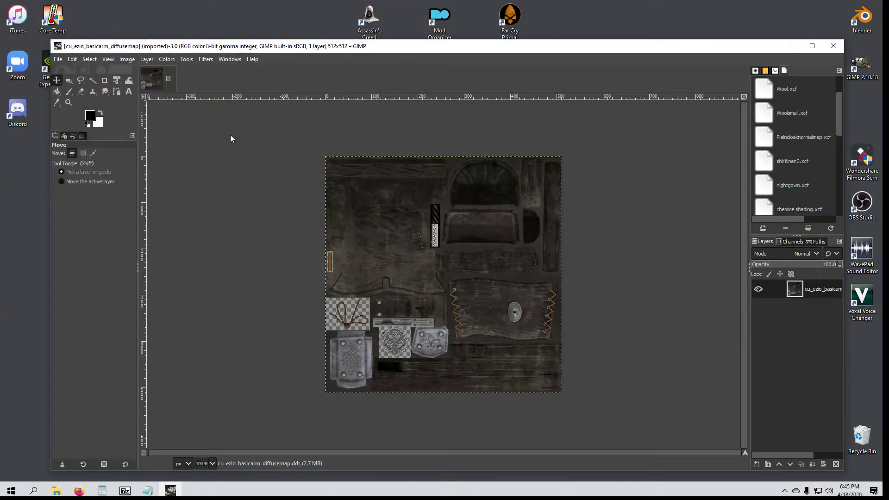
click(834, 47)
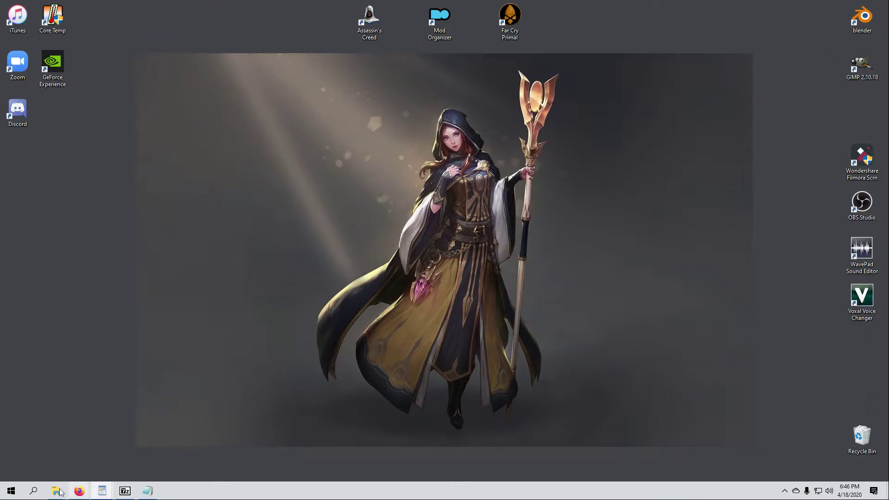
Bring back the plug-ins folder window and browse to the StormbornDress textures folder on the Storage (S:) drive.
mouse_move(55, 494)
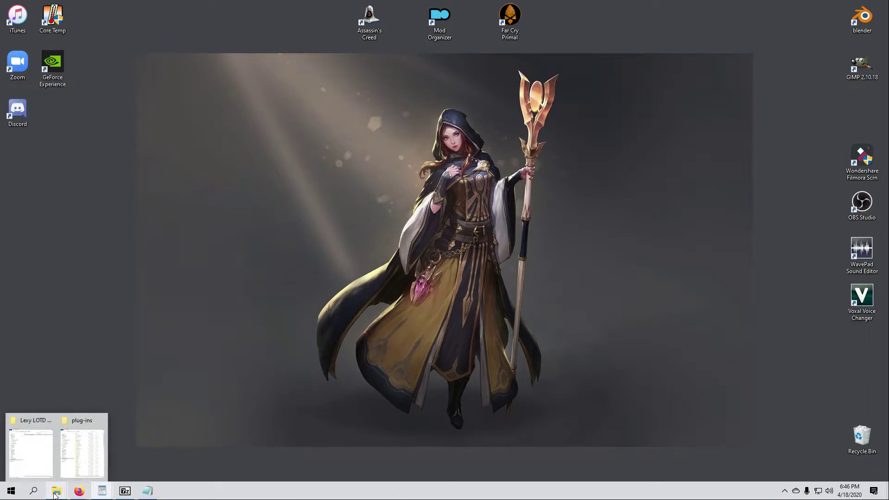
click(81, 469)
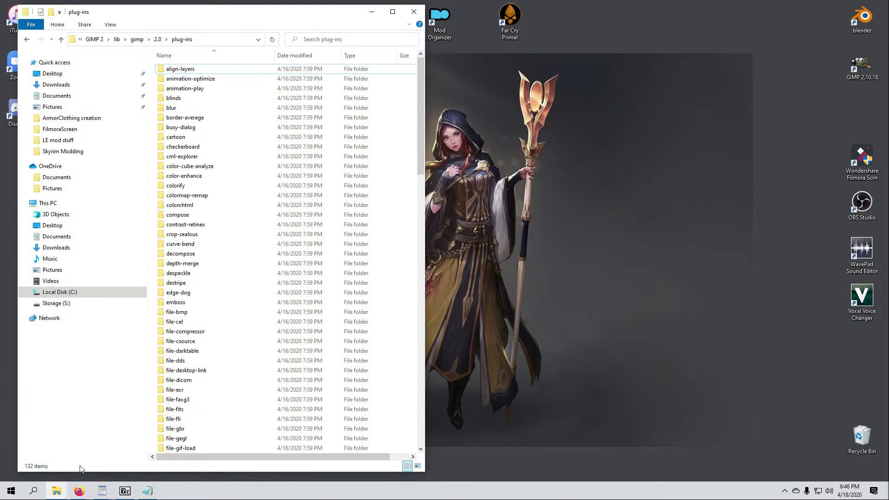
click(61, 302)
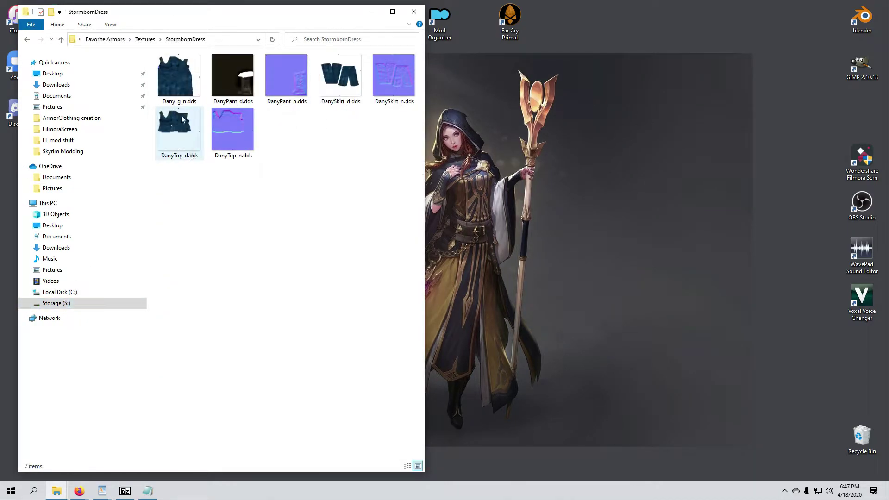
Open Dany_g_n.dds with GIMP as the default app for .dds files, without loading its mipmaps.
double_click(175, 86)
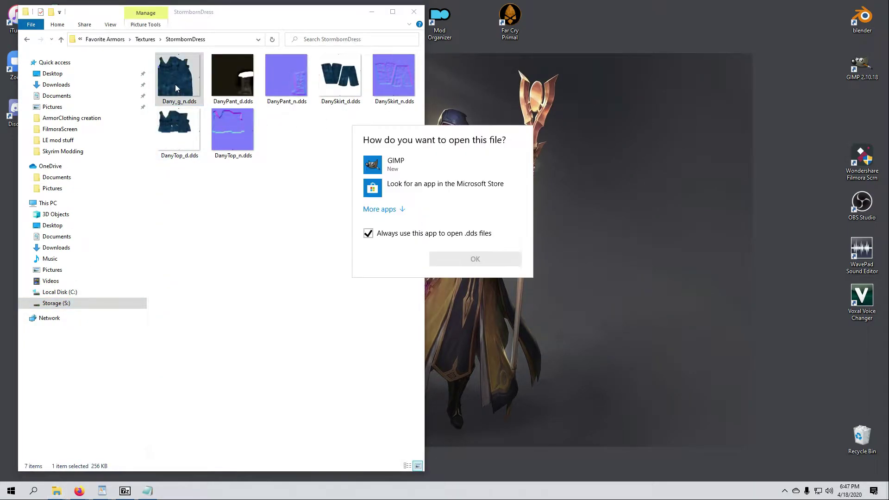
click(399, 167)
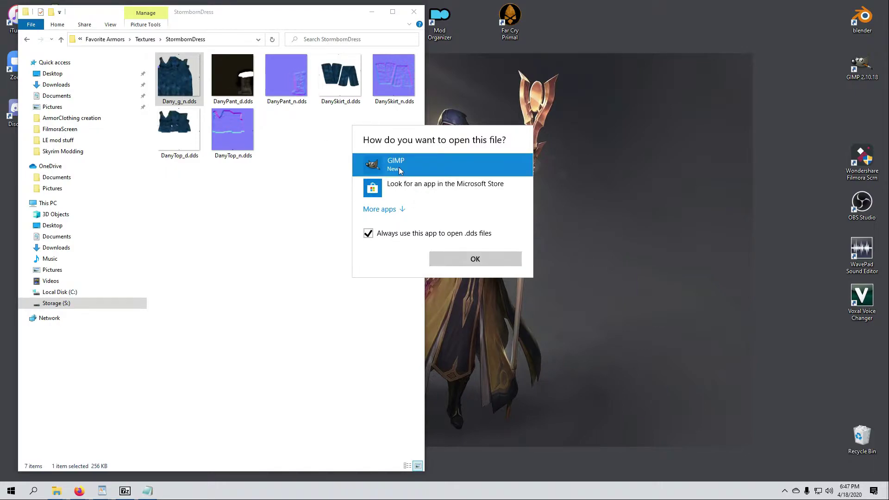
click(448, 259)
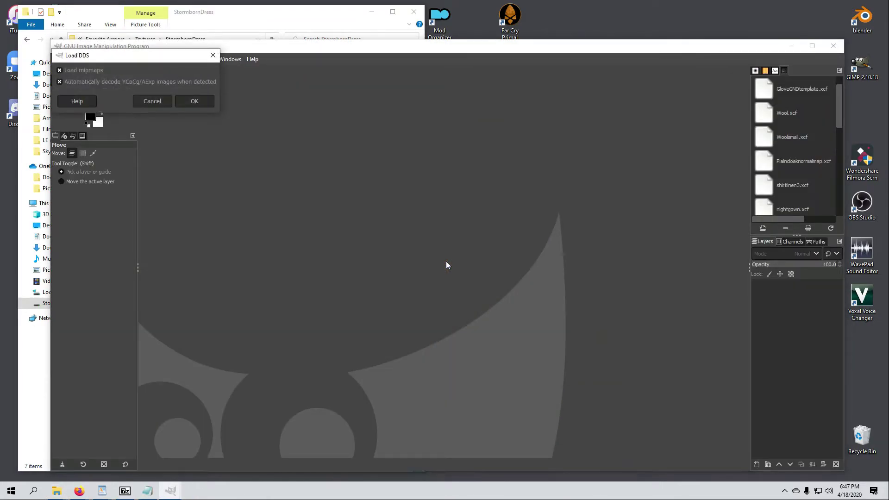
click(60, 70)
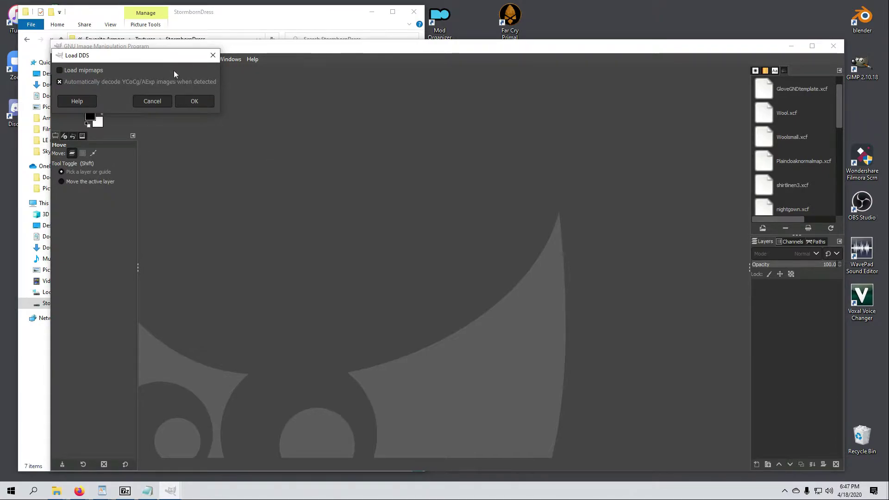
click(194, 102)
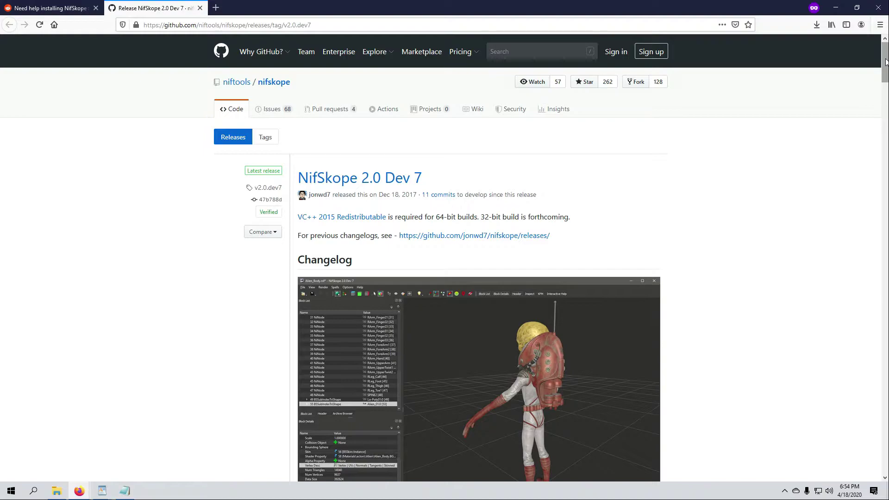
Download NifSkope_2_0_2018-02-22-x64.7z from the release assets with 7-Zip File Manager and view the folder inside the archive.
drag(885, 61, 877, 456)
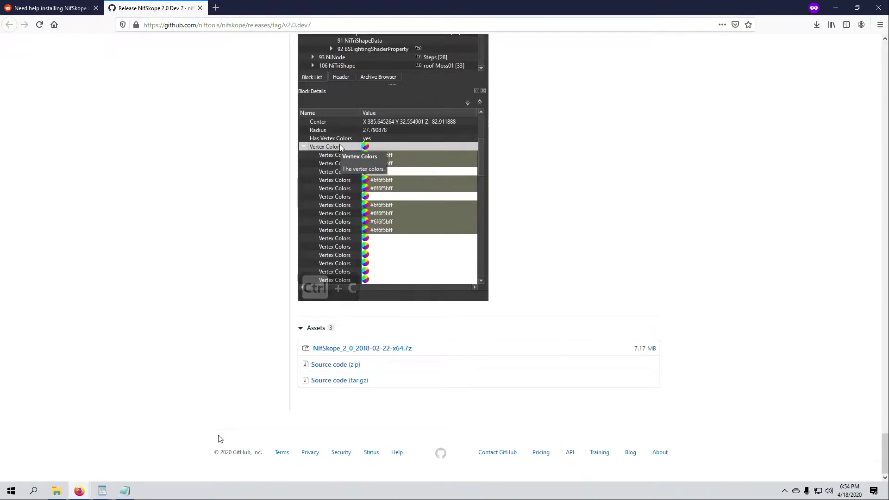
click(347, 353)
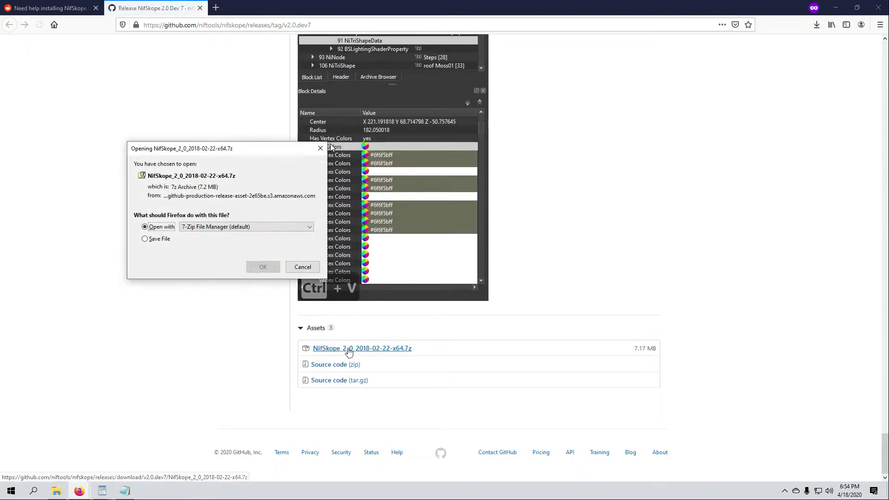
click(254, 273)
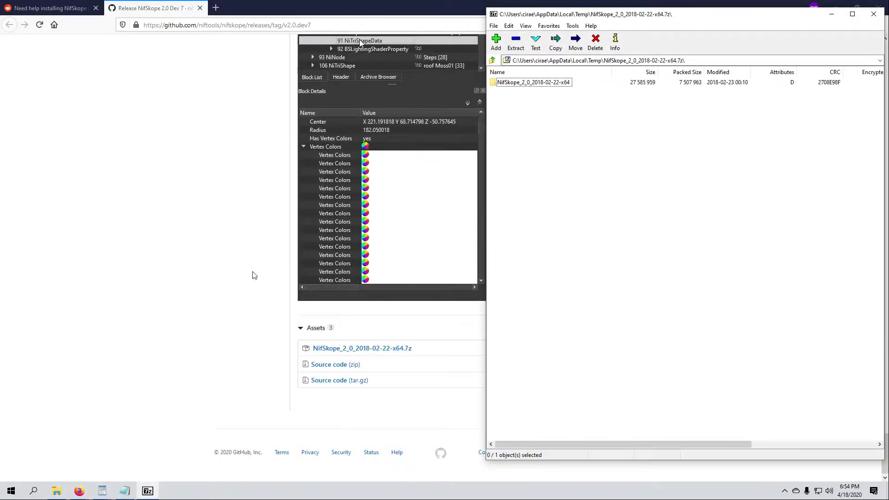
double_click(512, 88)
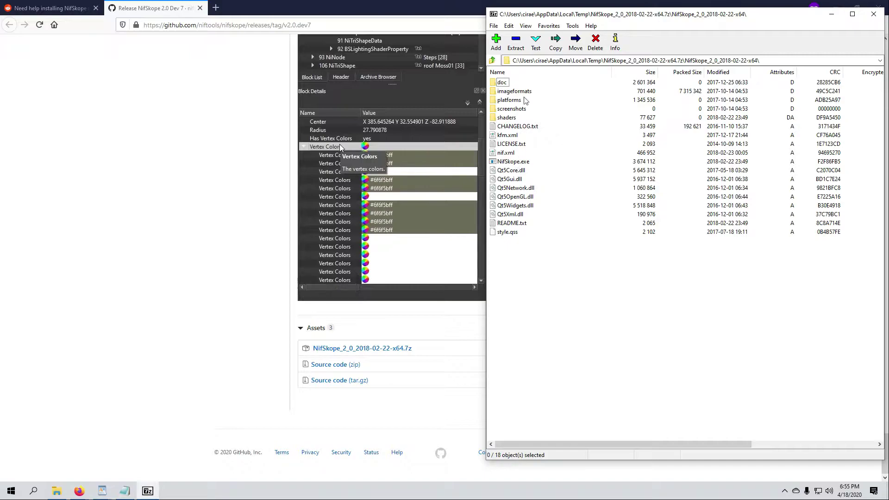
Extract the NifSkope_2_0_2018-02-22-x64 folder from the archive to C:\Modding\ and close the archive window.
click(493, 61)
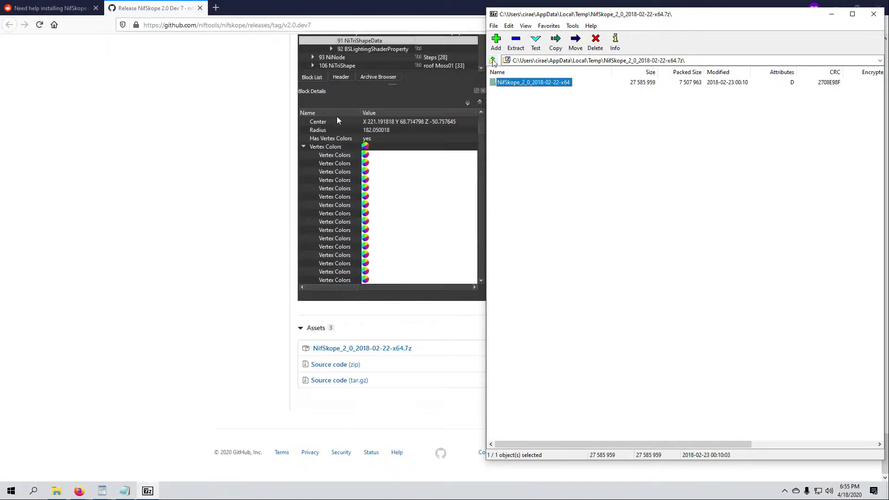
click(517, 42)
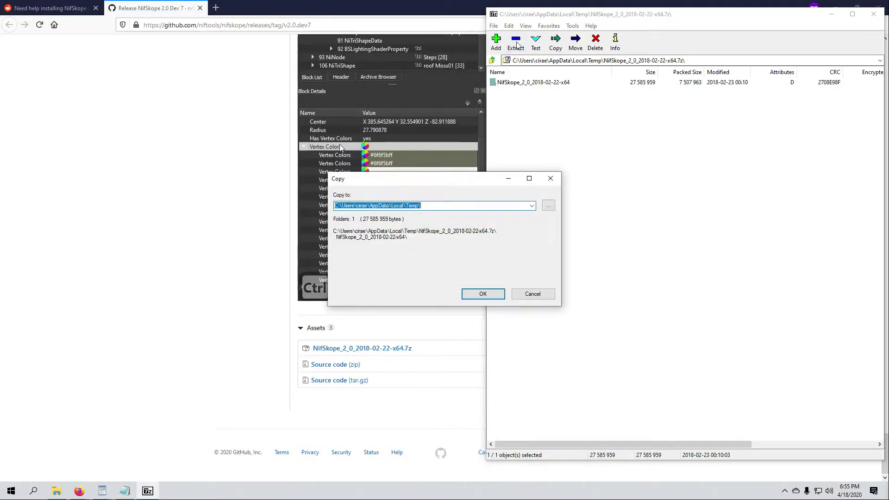
click(548, 207)
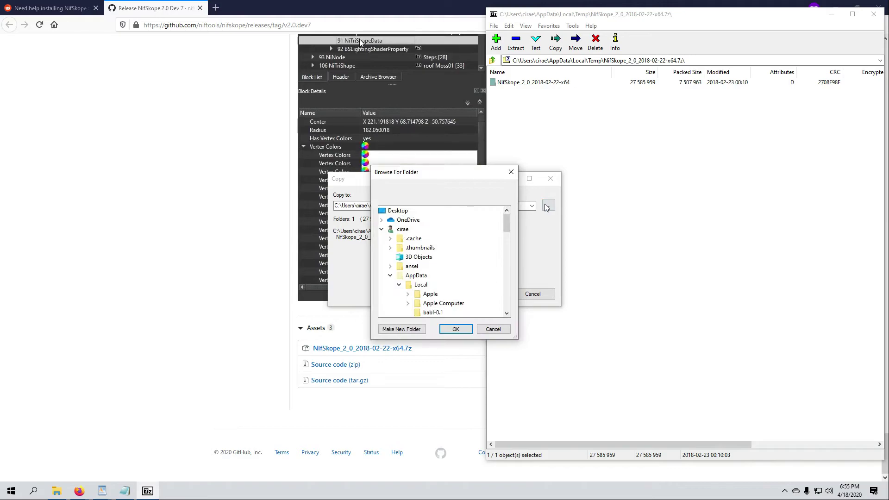
scroll(440, 254, down, 3)
scroll(416, 255, up, 2)
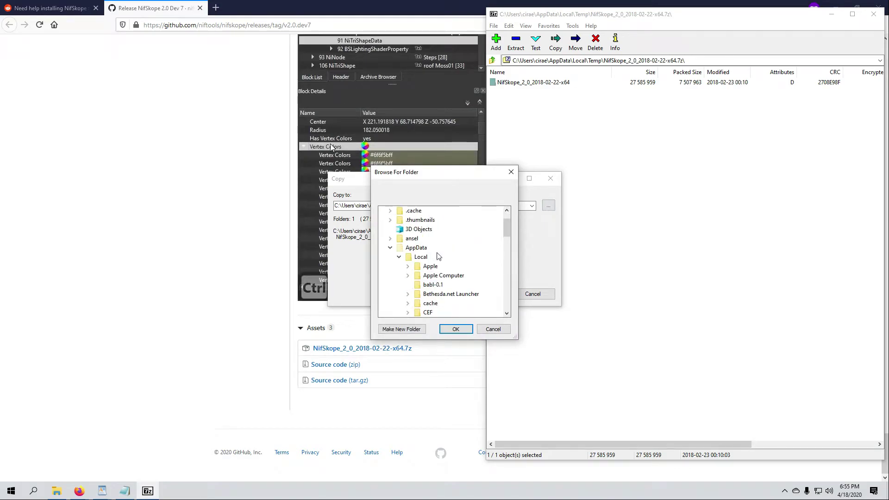
click(391, 248)
scroll(395, 241, down, 6)
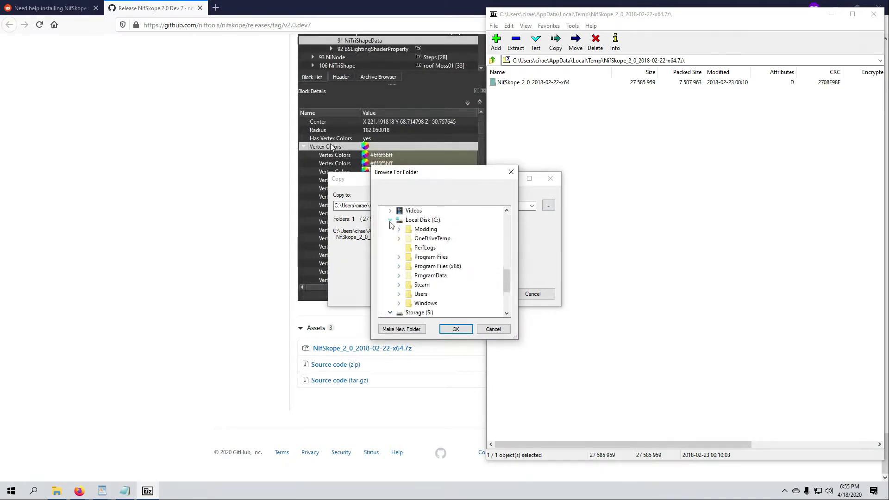
click(399, 229)
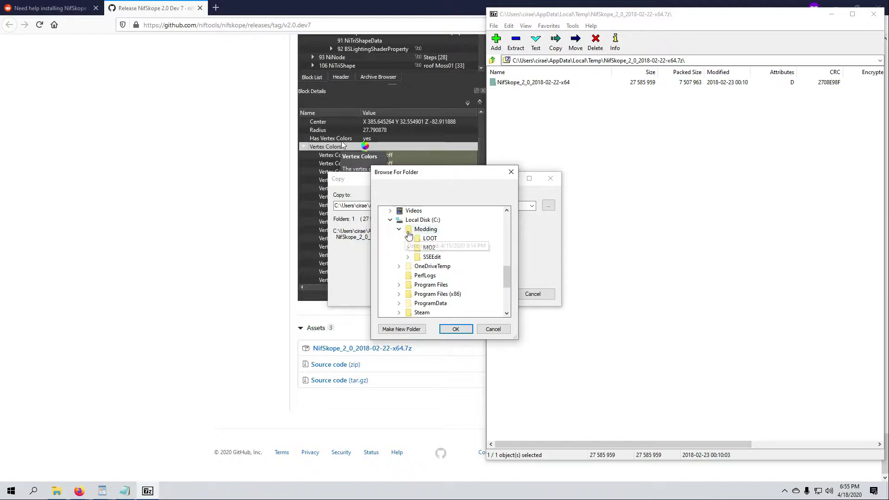
click(420, 230)
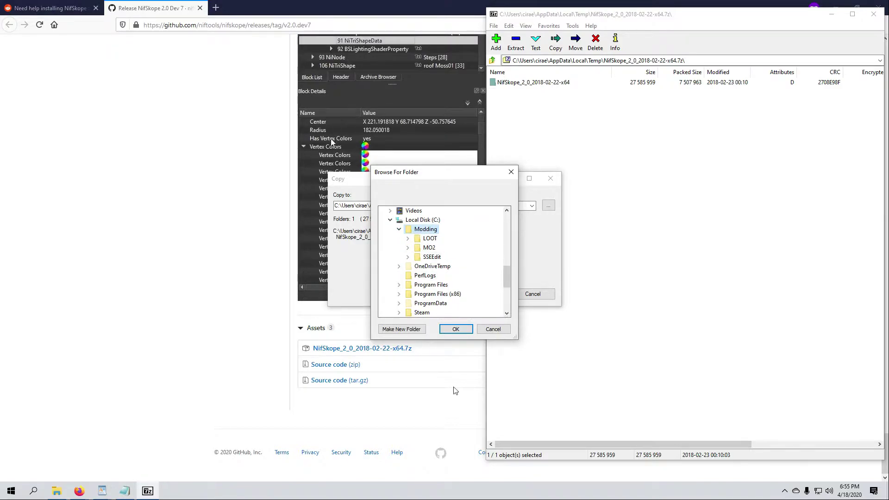
click(456, 330)
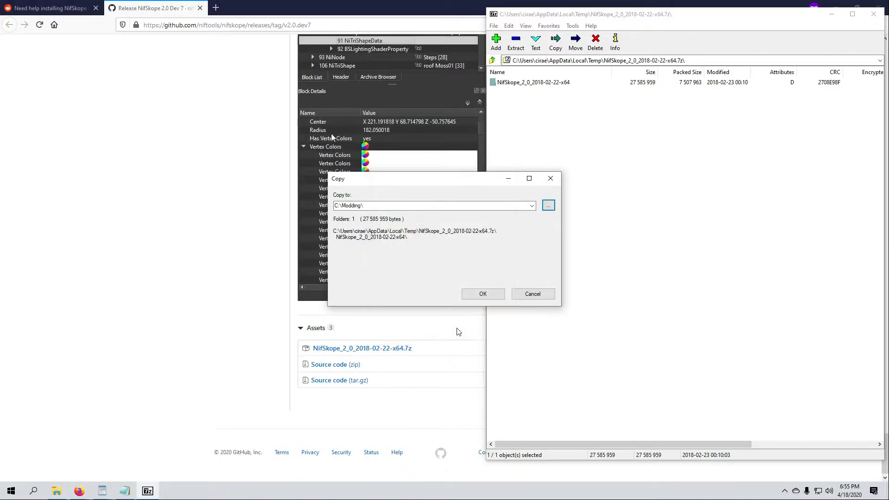
click(480, 294)
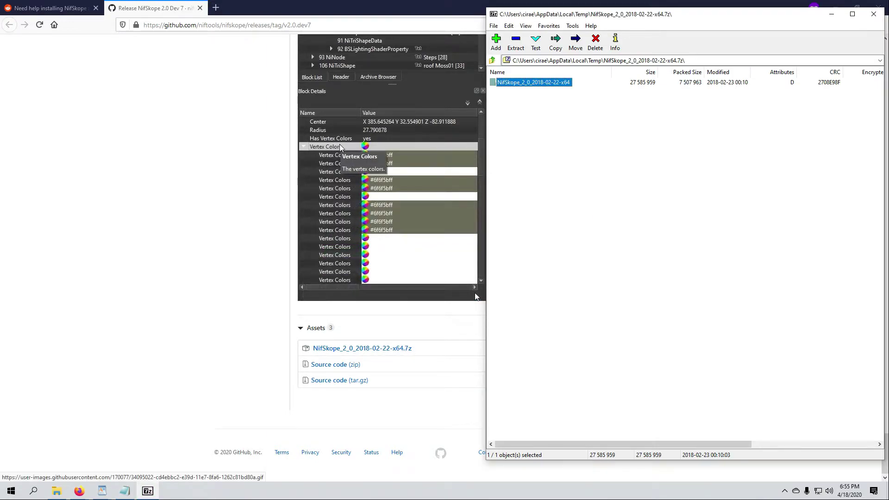
click(872, 15)
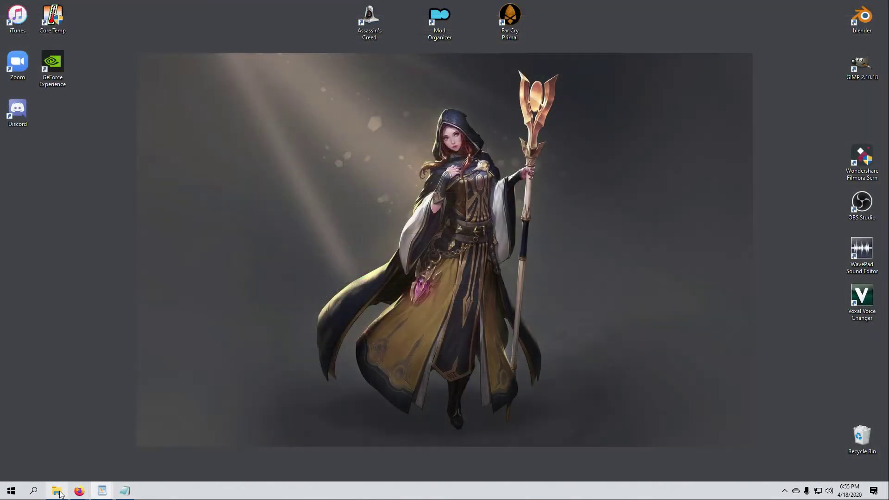
Open a File Explorer window and browse to the NifSkope_2_0_2018-02-22-x64 folder in C:\Modding.
click(12, 491)
click(220, 239)
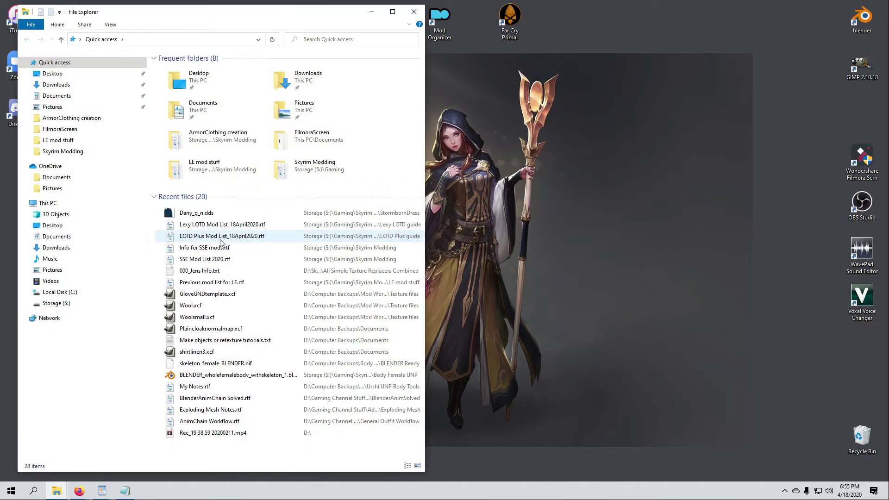
click(70, 292)
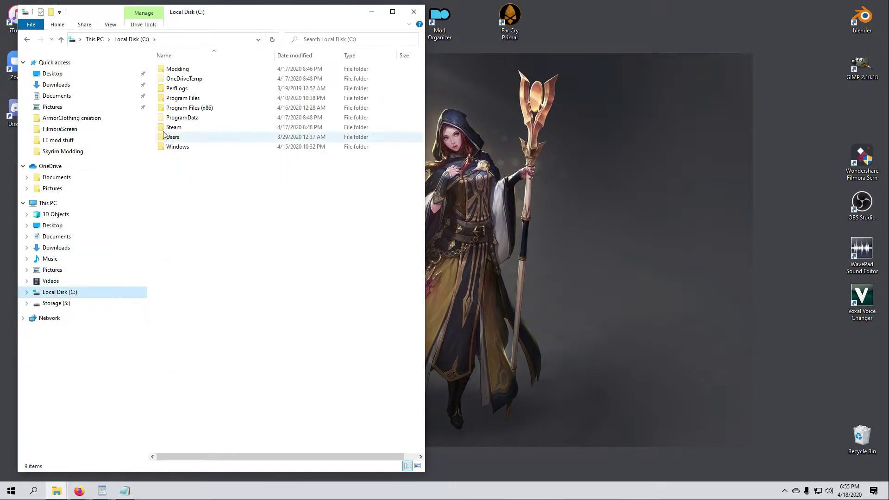
double_click(178, 69)
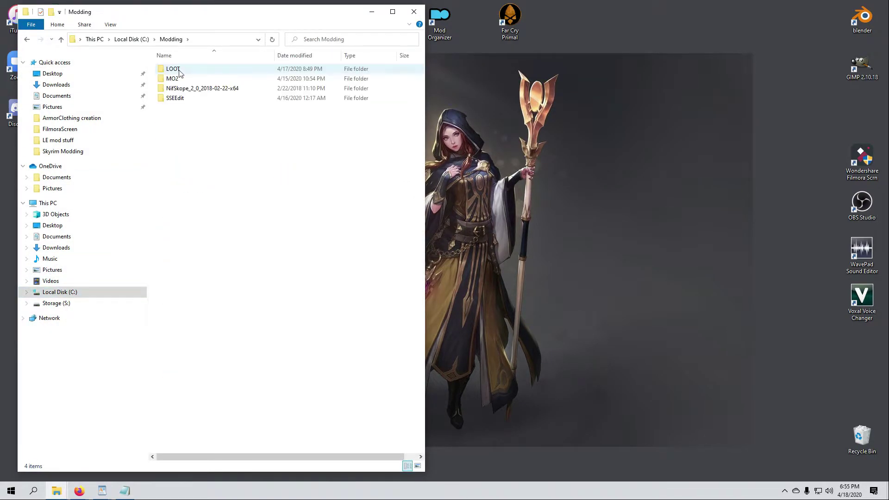
double_click(196, 88)
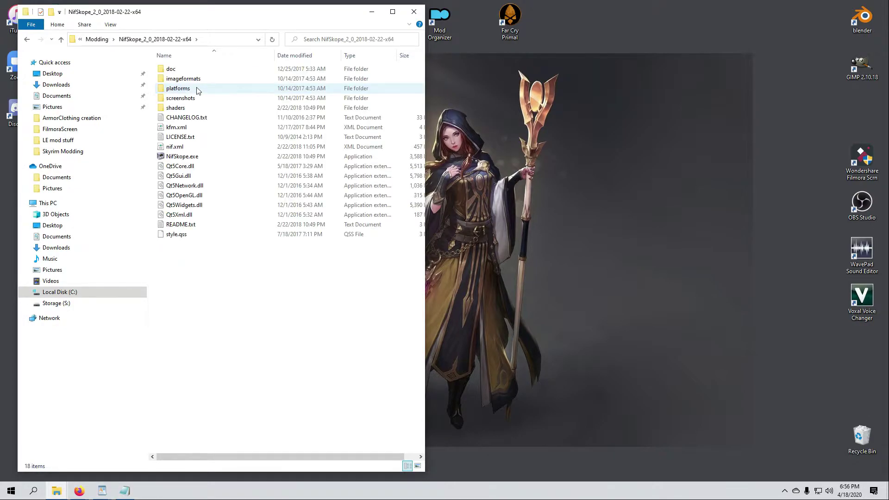
Create a shortcut to NifSkope.exe and move it onto the desktop.
click(177, 158)
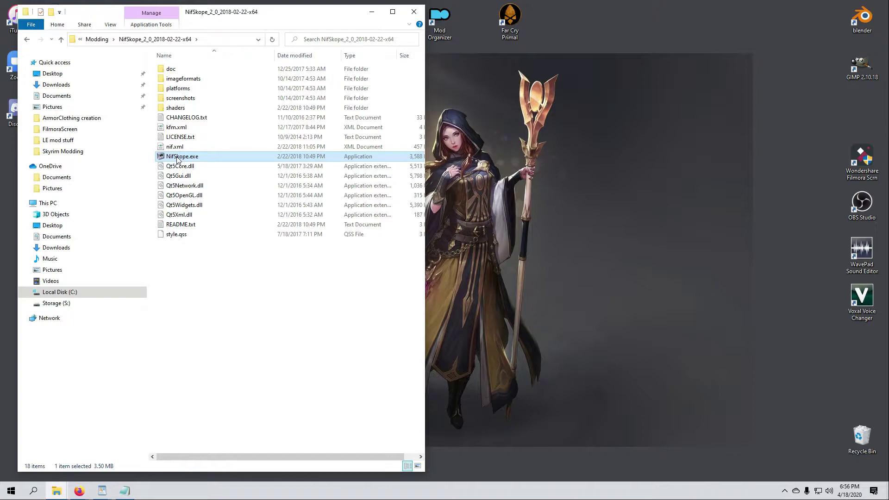
right_click(177, 157)
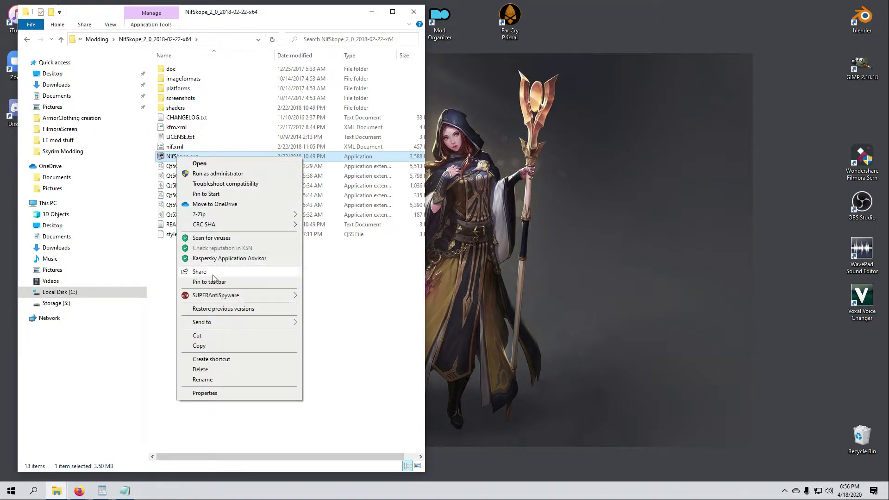
click(214, 360)
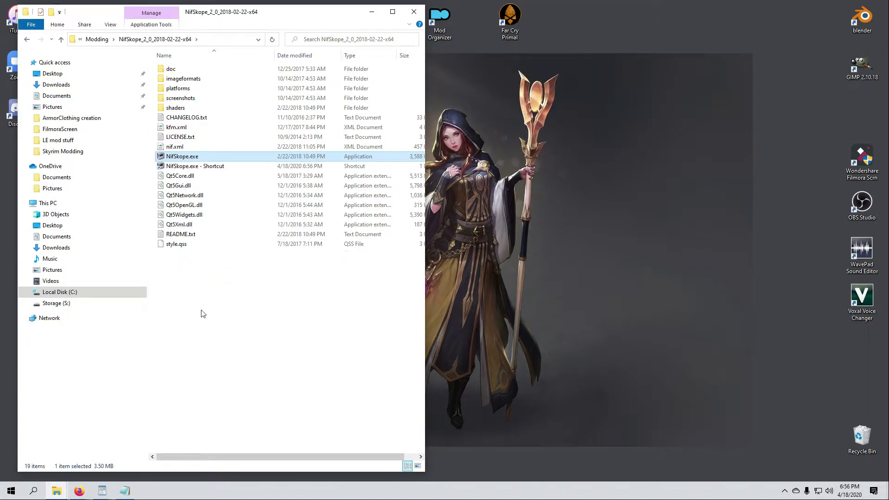
drag(185, 166, 635, 247)
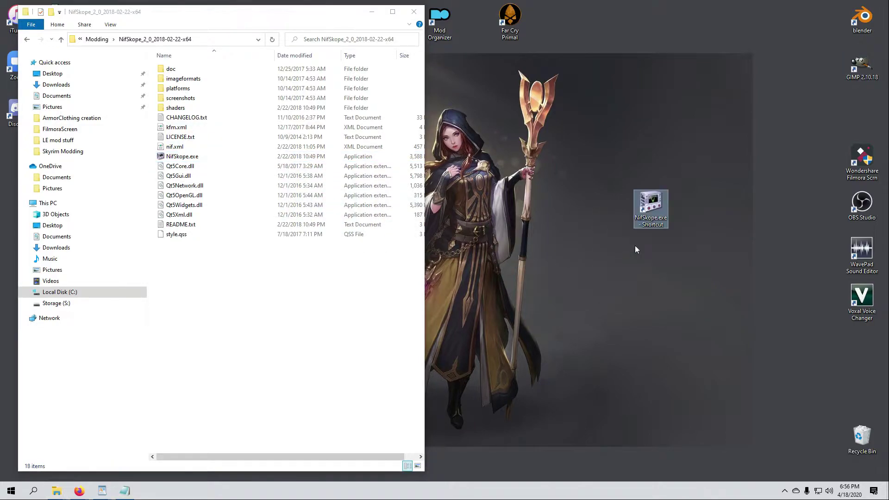
Rename the new desktop shortcut as NifSkope.
click(650, 226)
text(NifSkope)
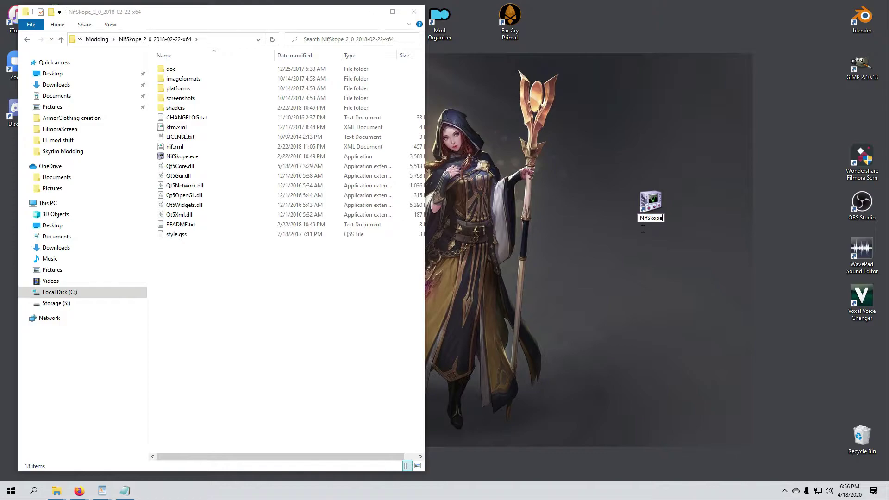
key(Return)
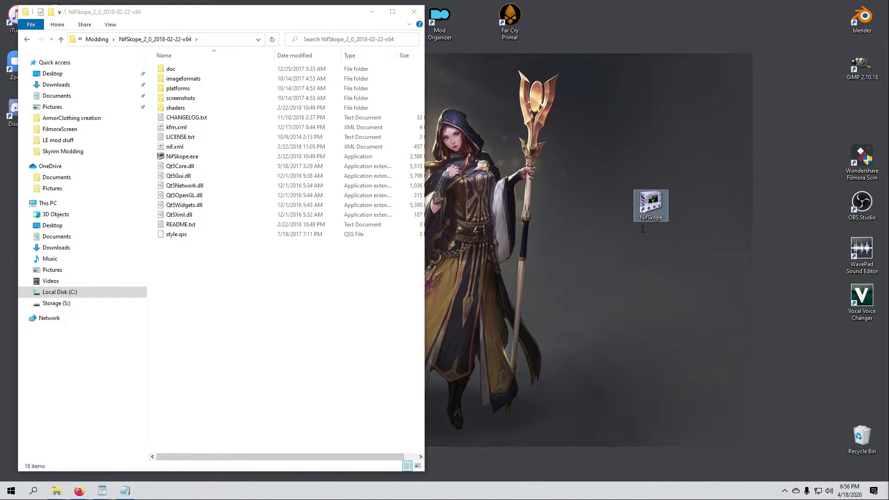
Launch NifSkope from its desktop shortcut to check that it runs, and close it.
double_click(653, 204)
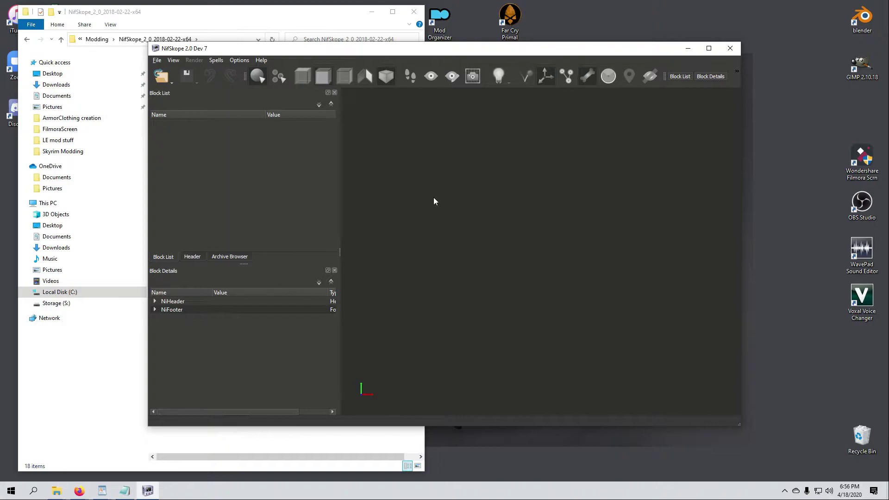
click(376, 74)
click(731, 49)
Rename the NifSkope desktop shortcut as NifSkope 2.0.
click(653, 215)
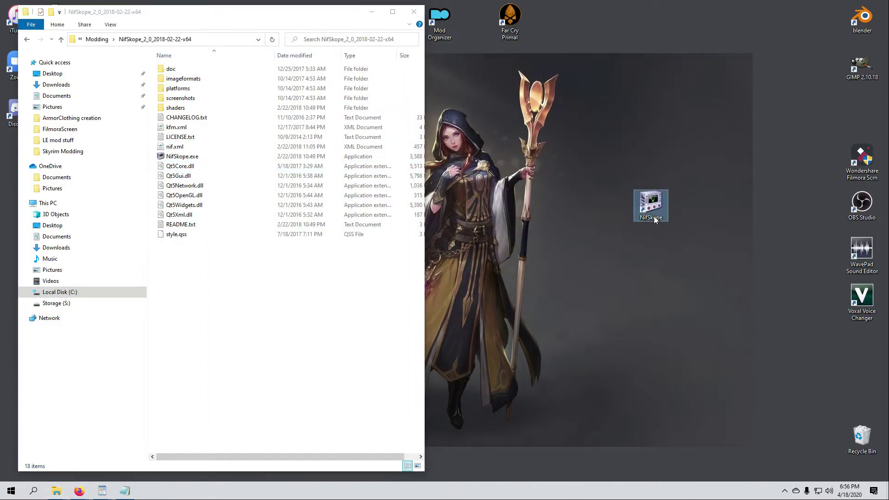
click(661, 217)
text(2.)
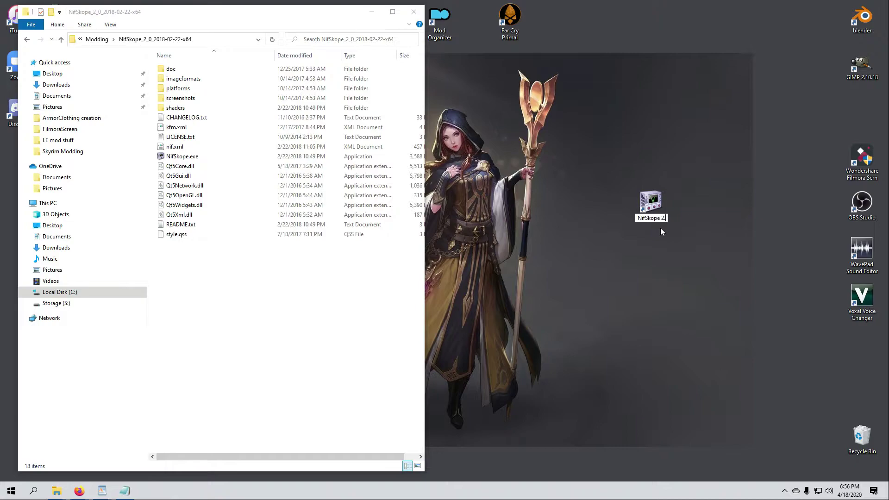
text(0)
key(Return)
Place the NifSkope 2.0 shortcut directly below GIMP 2.10.18 on the desktop, with the recording and audio app icons moved further down.
drag(652, 207, 863, 114)
drag(813, 151, 868, 333)
click(793, 225)
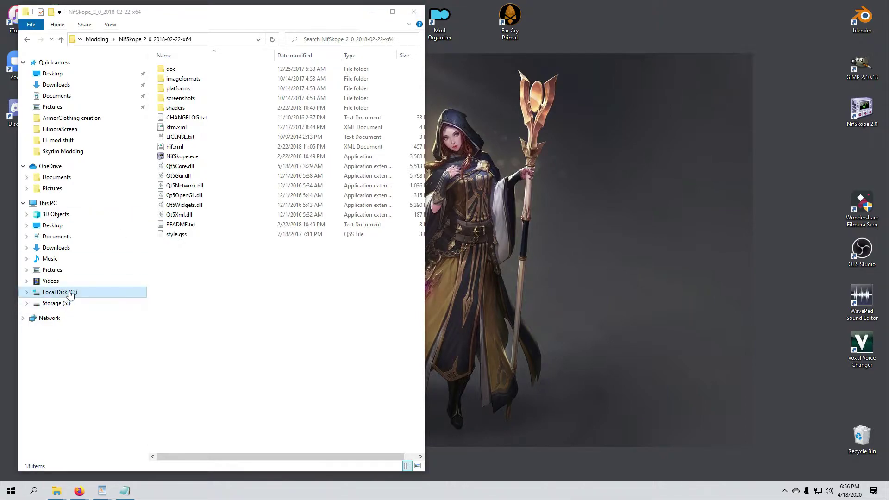
Browse through Gaming and Skyrim Modding on the Storage (S:) drive to the meshes\calyps\investigator folder.
click(65, 305)
double_click(175, 98)
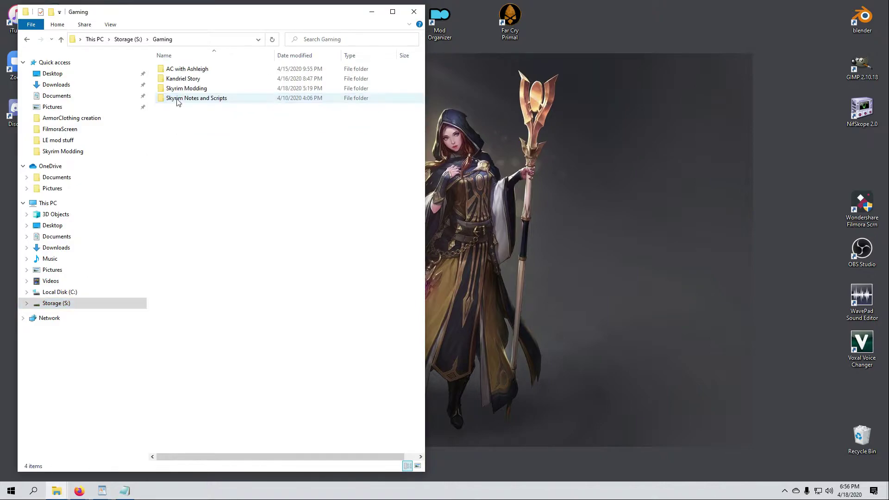
double_click(179, 88)
double_click(180, 88)
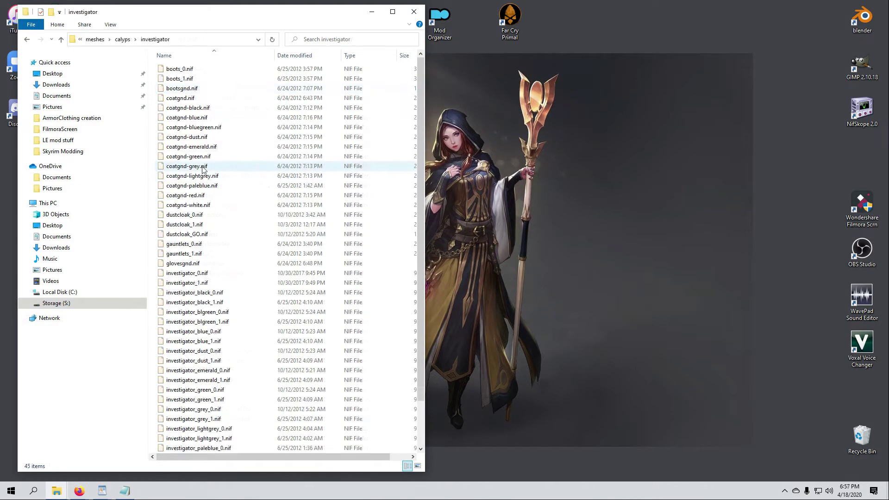
Open coatgnd-grey.nif and look for another app on this PC to always open .nif files.
double_click(202, 167)
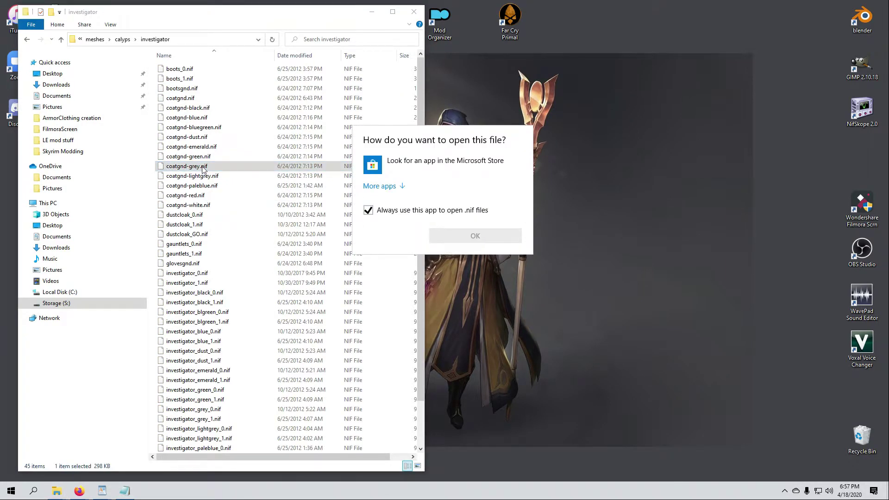
click(395, 186)
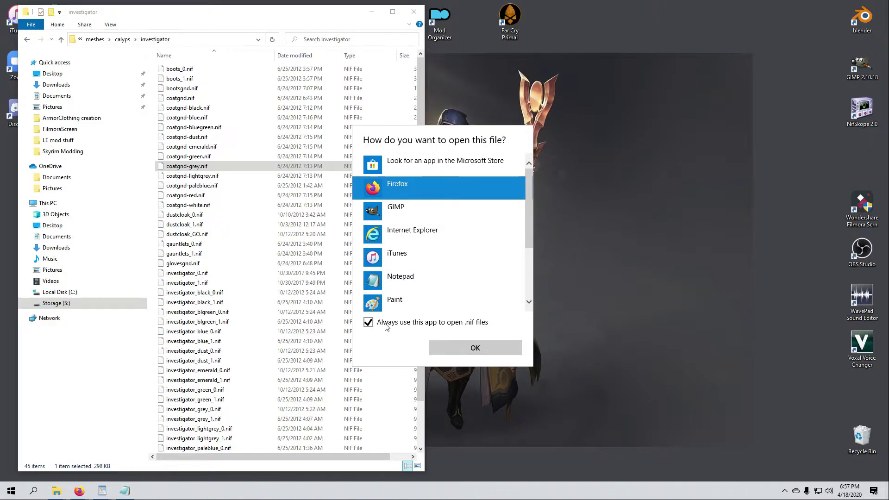
drag(530, 229, 535, 293)
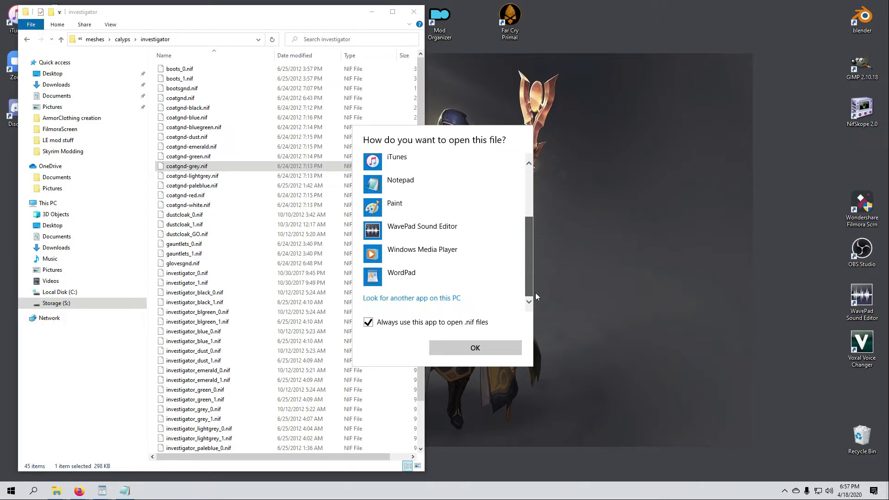
click(442, 298)
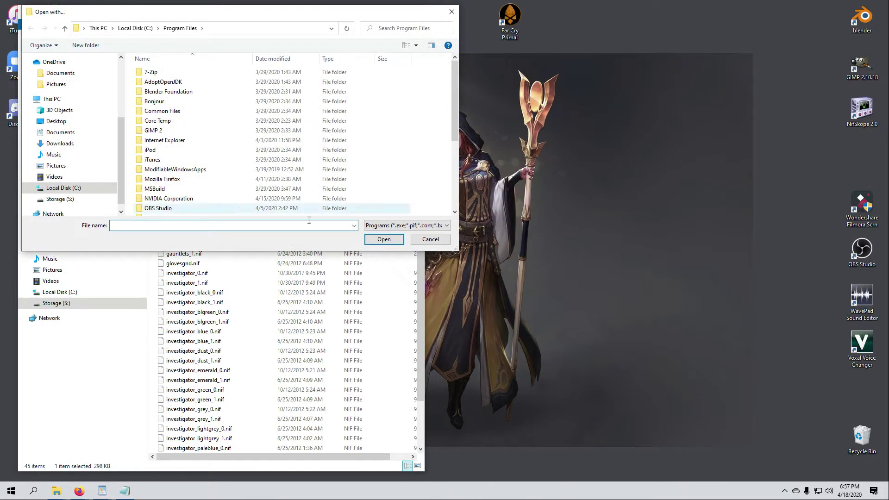
Set NifSkope.exe from C:\Modding\NifSkope_2_0_2018-02-22-x64 as the default app for .nif files.
scroll(182, 133, down, 1)
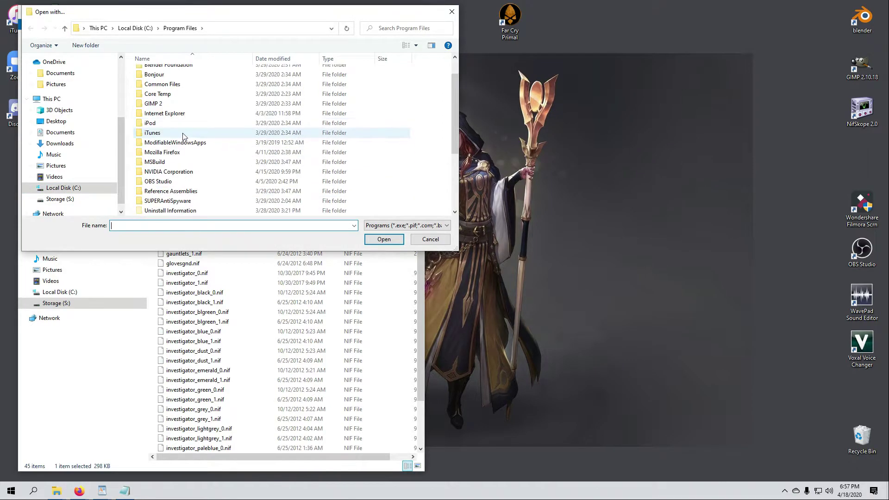
scroll(183, 133, down, 1)
scroll(184, 137, up, 1)
scroll(184, 137, up, 1)
click(135, 28)
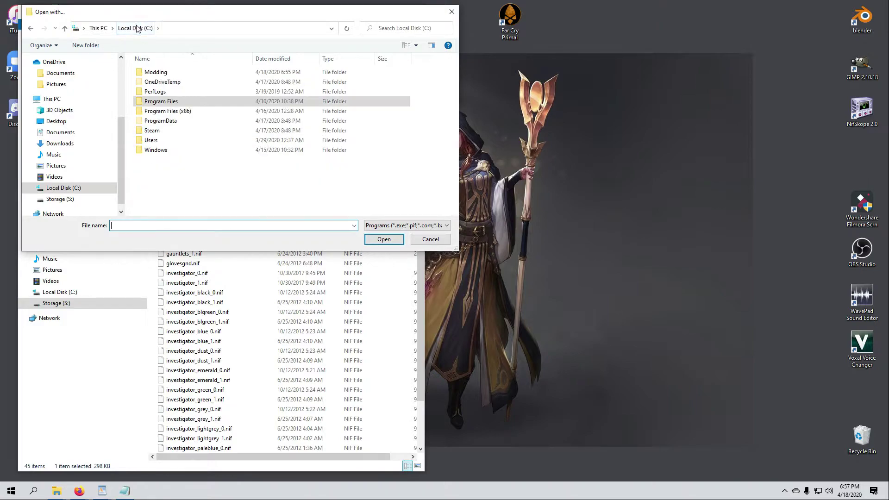
double_click(156, 72)
click(156, 93)
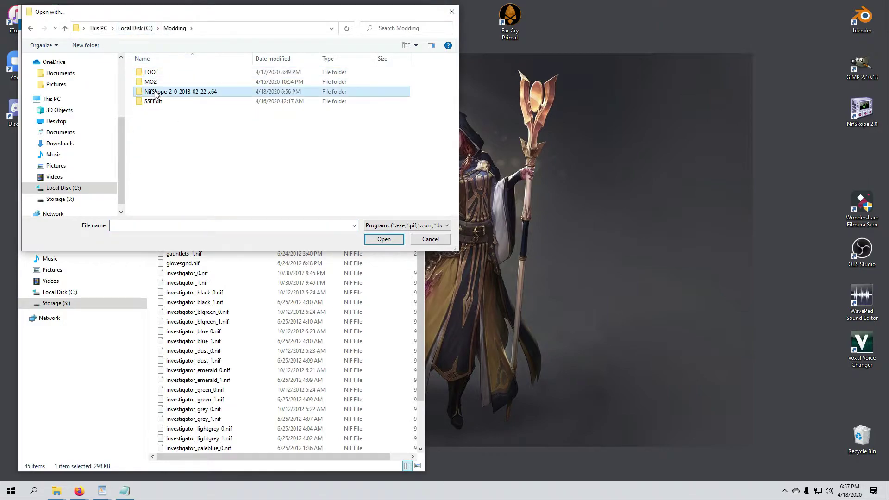
double_click(156, 92)
click(168, 122)
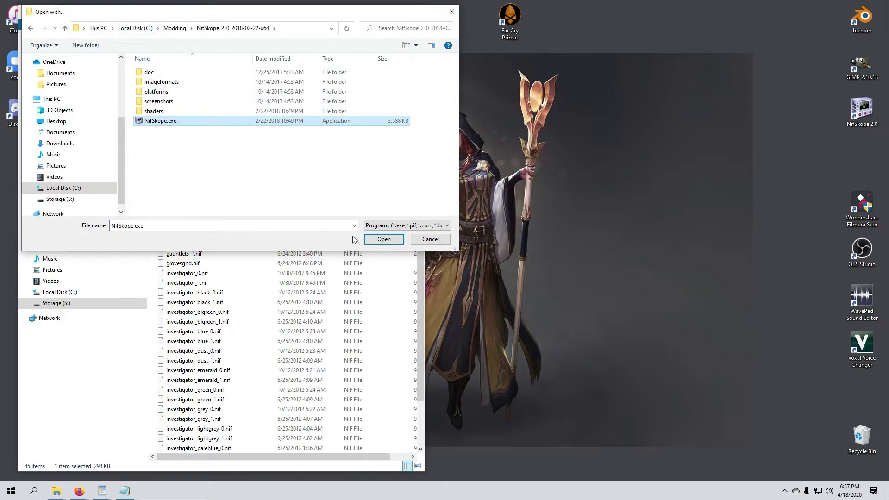
click(369, 239)
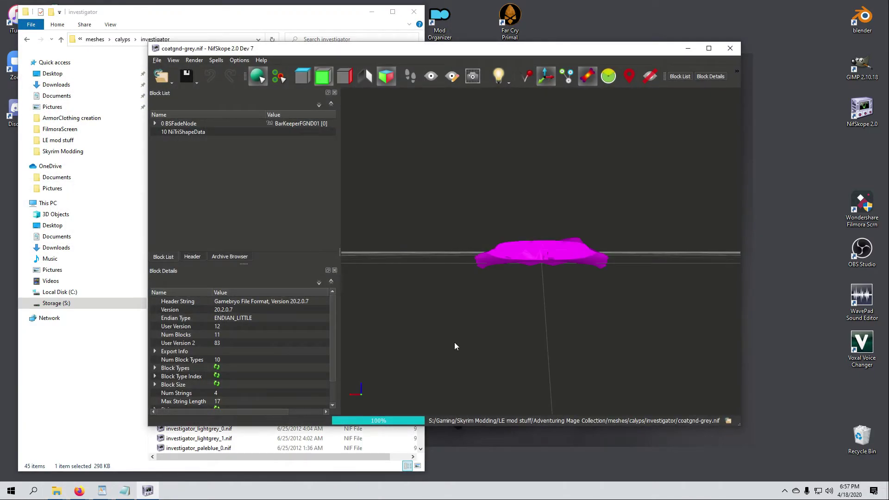
Inspect the coatgnd-grey mesh from above and examine its NiTriShapeData and BSShaderTextureSet blocks under BSFadeNode.
drag(532, 282, 530, 224)
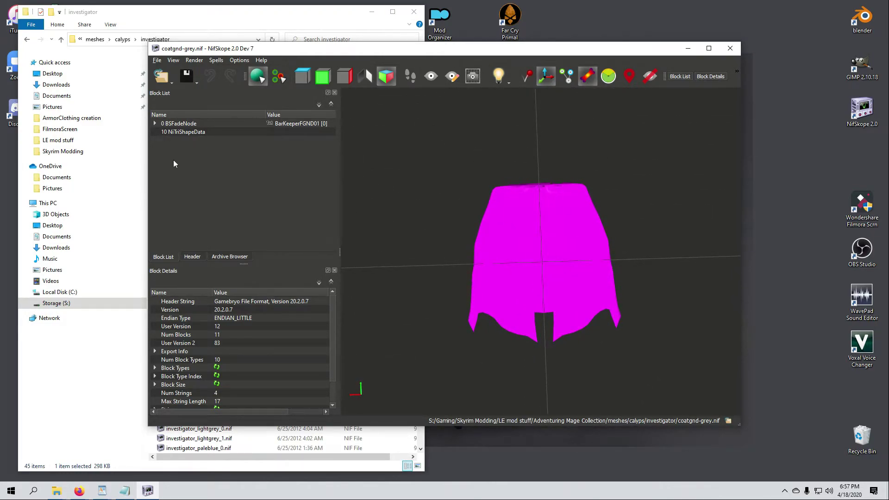
click(155, 124)
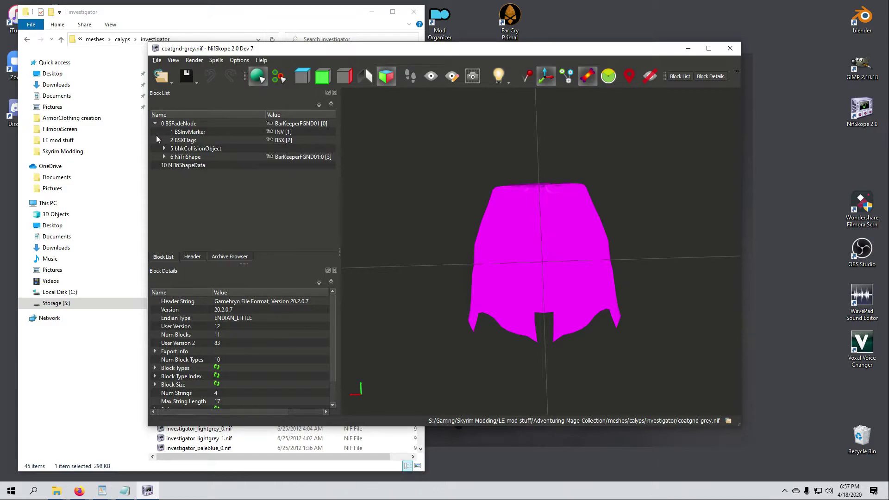
click(164, 157)
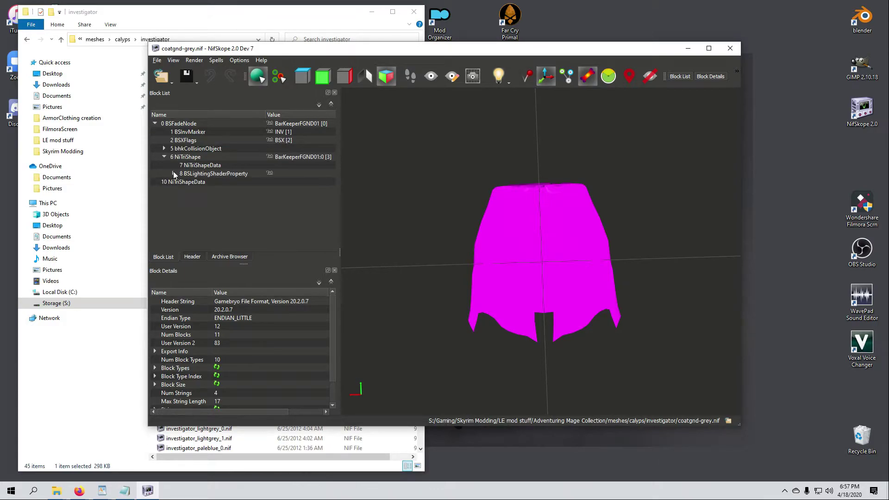
click(173, 173)
click(209, 166)
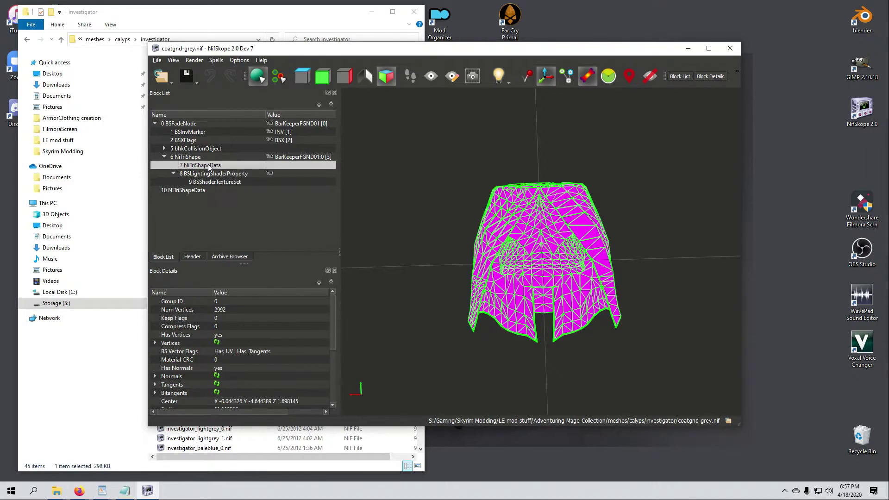
click(211, 182)
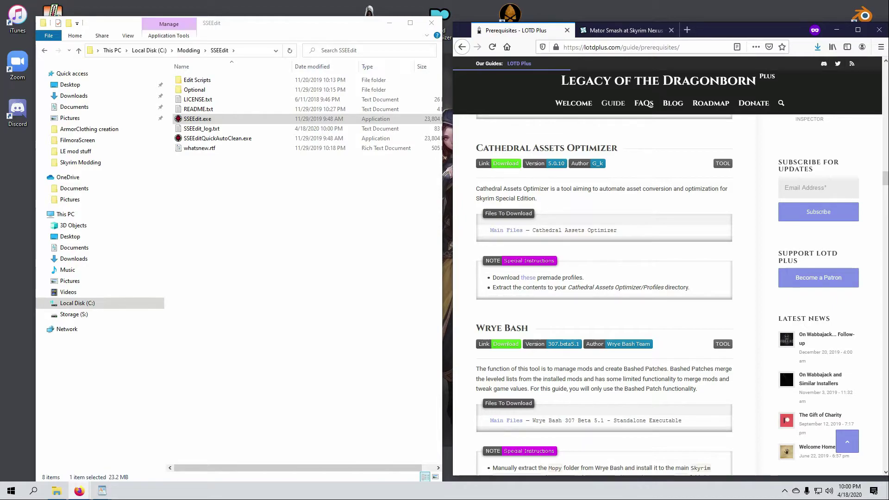
Open the Cathedral Assets Optimizer download page from the LOTD Plus prerequisites guide in a new browser tab.
right_click(506, 164)
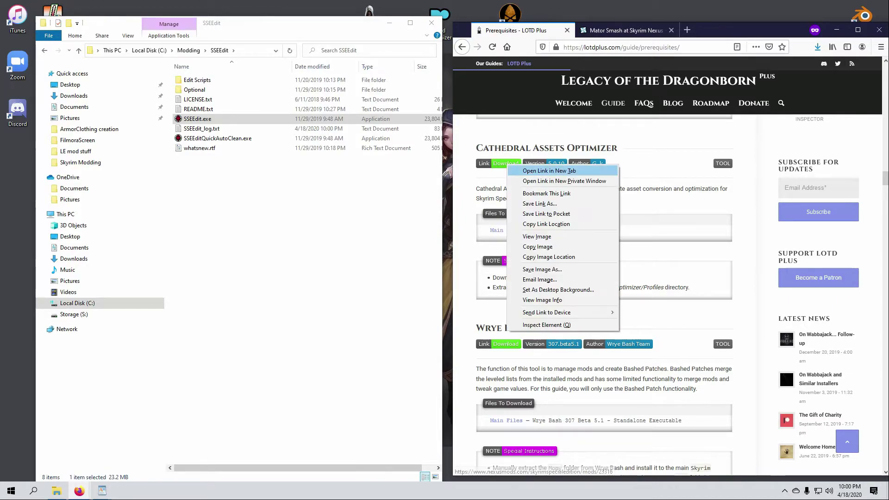
click(547, 171)
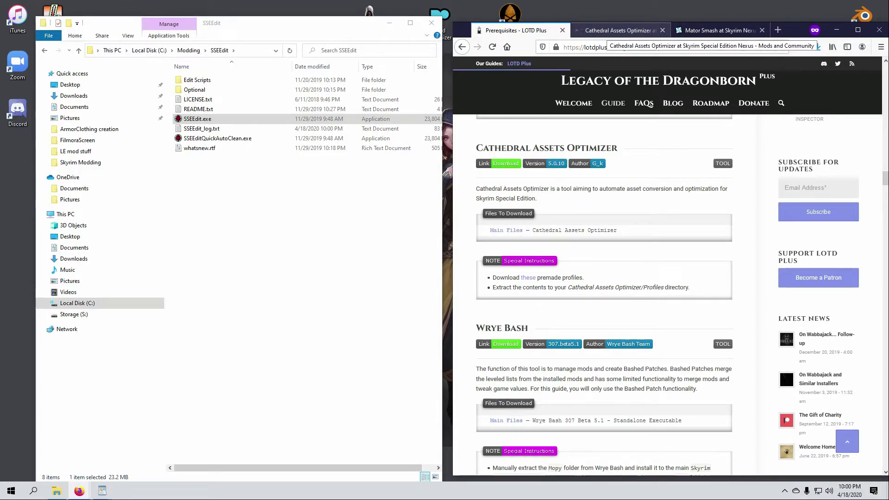
click(612, 30)
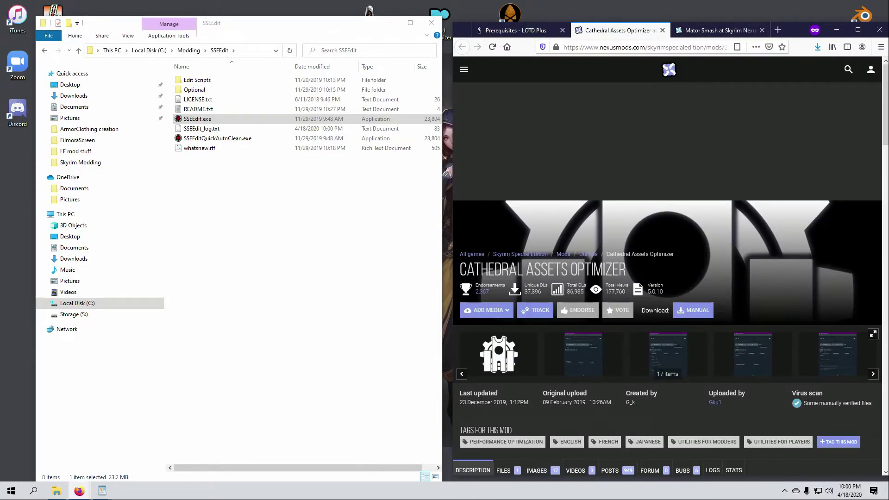
scroll(670, 278, down, 3)
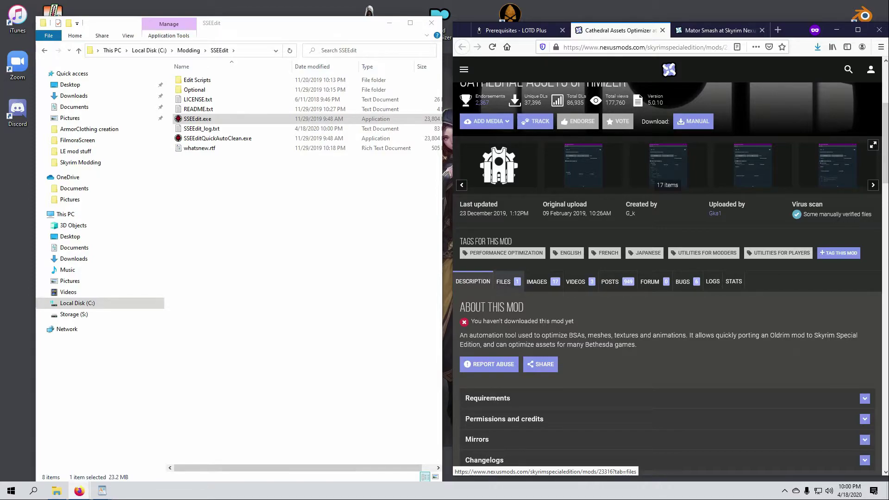
Download the Cathedral Assets Optimizer 5.0.10 main file with the slow download and open the archive in 7-Zip.
click(503, 282)
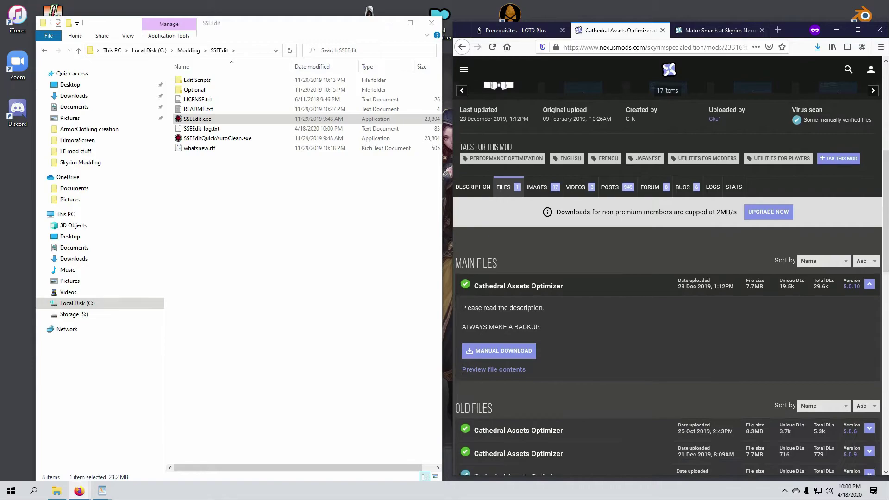
scroll(500, 350, down, 1)
click(499, 303)
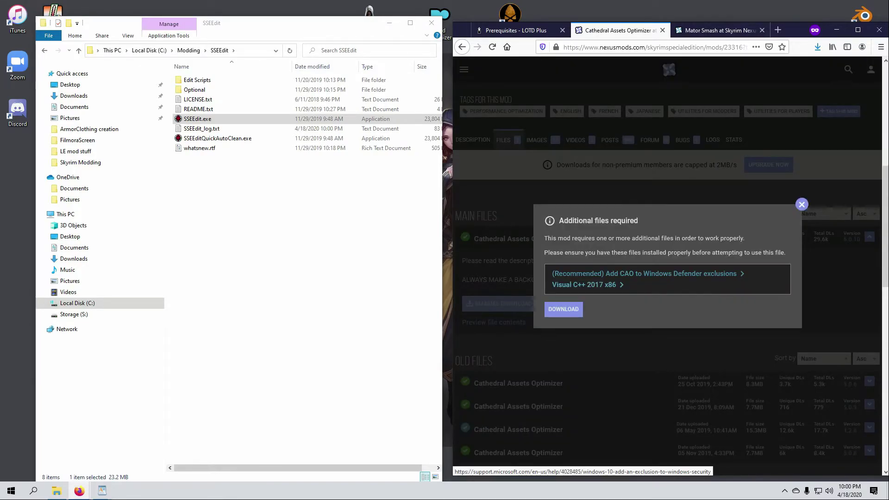
click(564, 309)
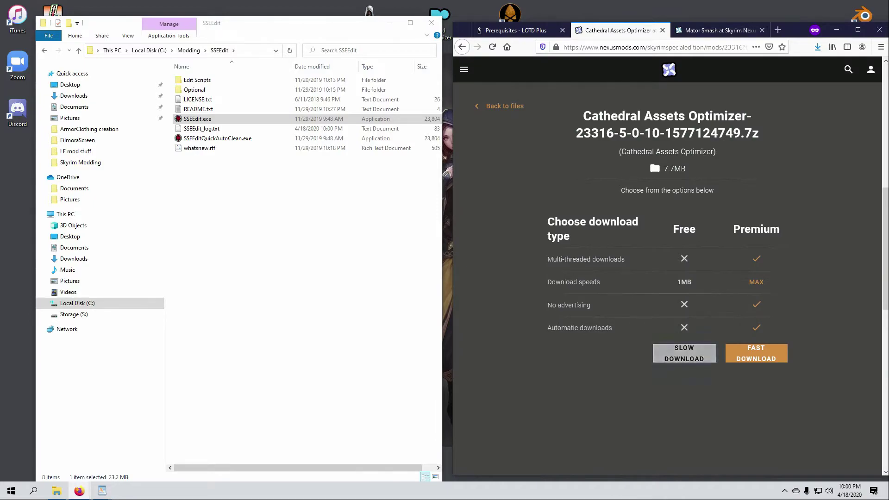
click(684, 353)
key(alt+Up)
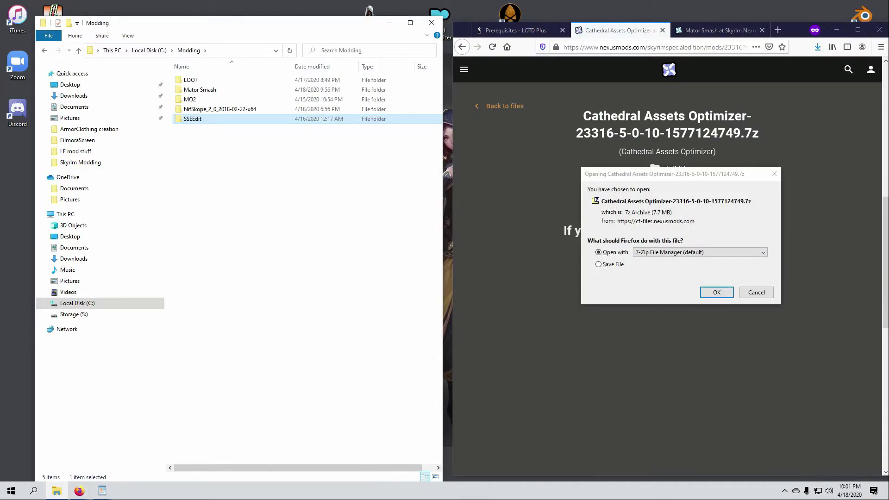
key(Return)
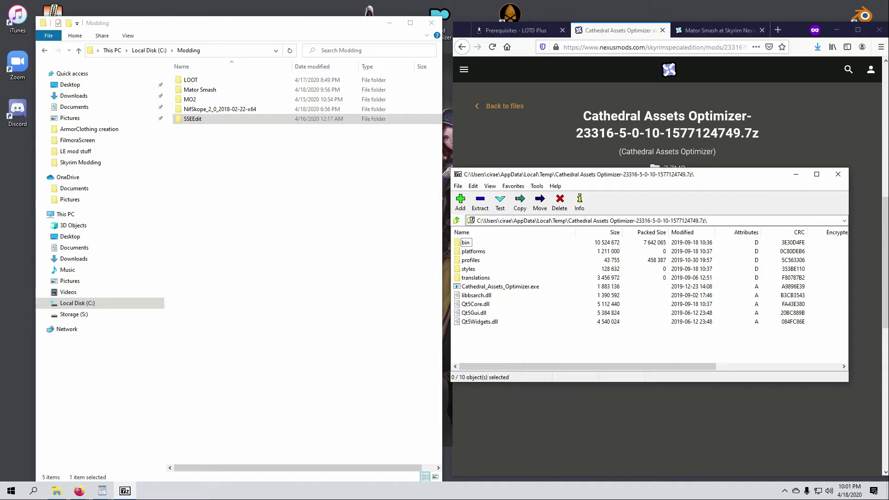
Create a folder named Cathedral Assets Optimizer in C:\Modding.
click(241, 203)
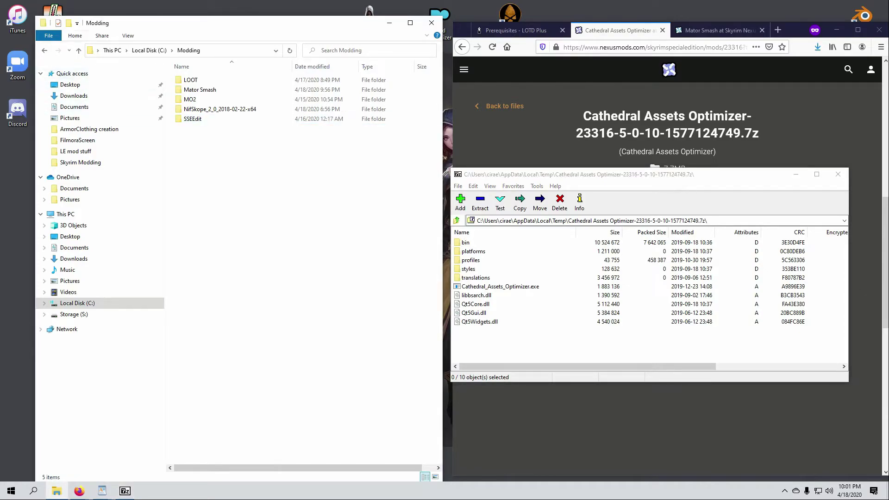
click(68, 22)
text(Cathedral Assets Optimizer)
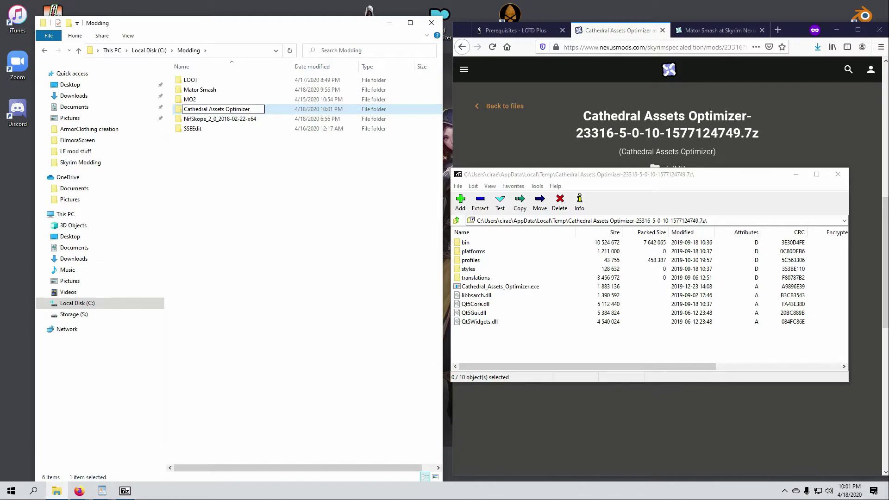
key(Return)
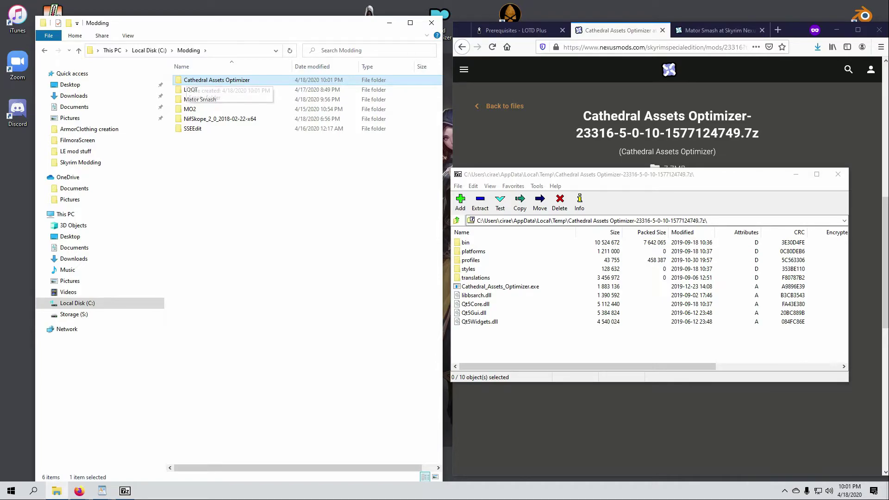
Extract the whole archive into the Cathedral Assets Optimizer folder, close 7-Zip and return to the LOTD Plus guide.
double_click(204, 80)
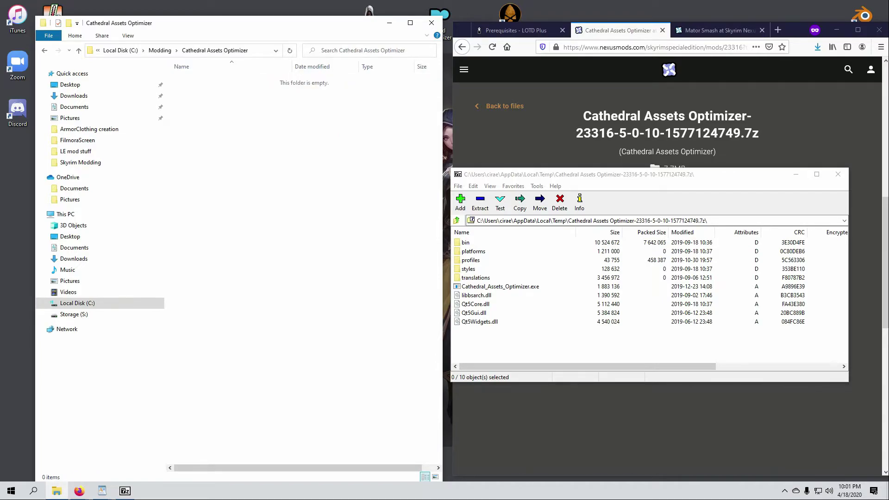
click(574, 343)
click(466, 243)
key(ctrl+a)
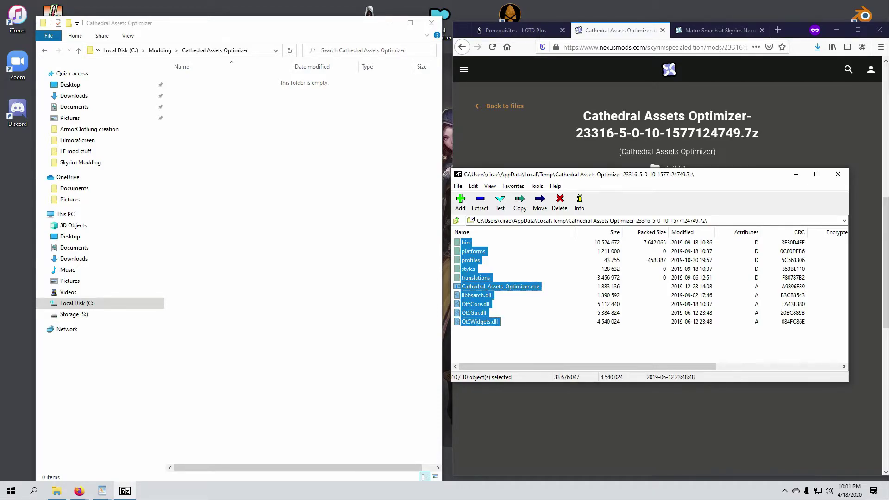
drag(500, 287, 359, 215)
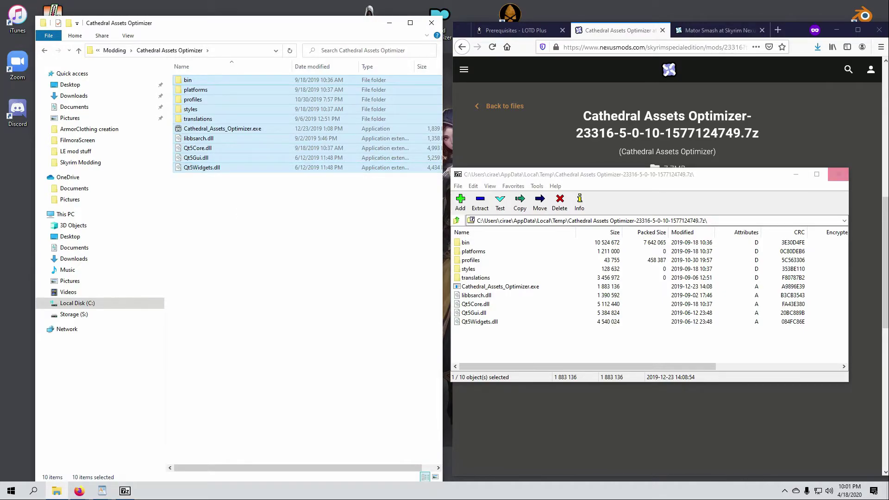
click(838, 175)
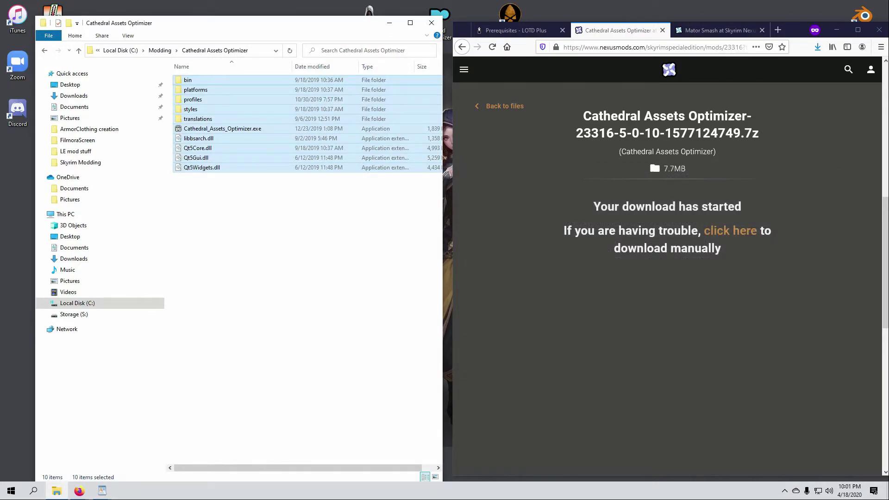
click(514, 30)
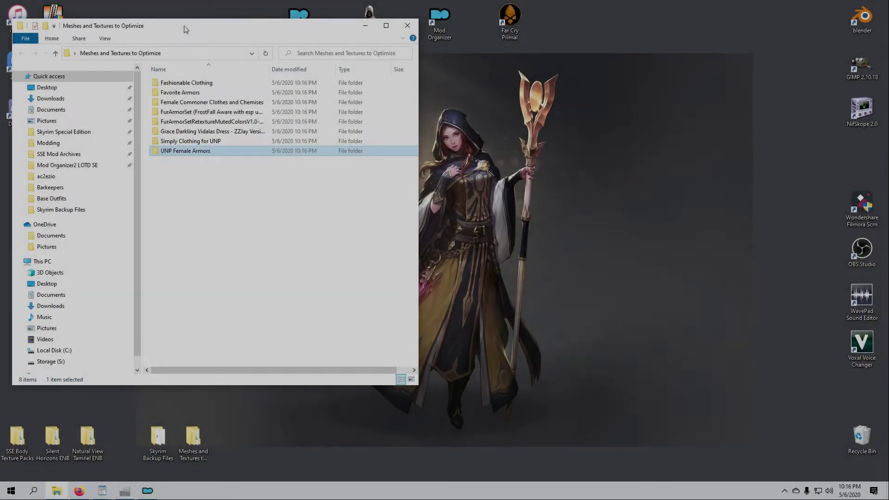
Move the Meshes and Textures to Optimize window aside and review the SSE NIF Optimizer mod page and its description.
drag(172, 16, 578, 67)
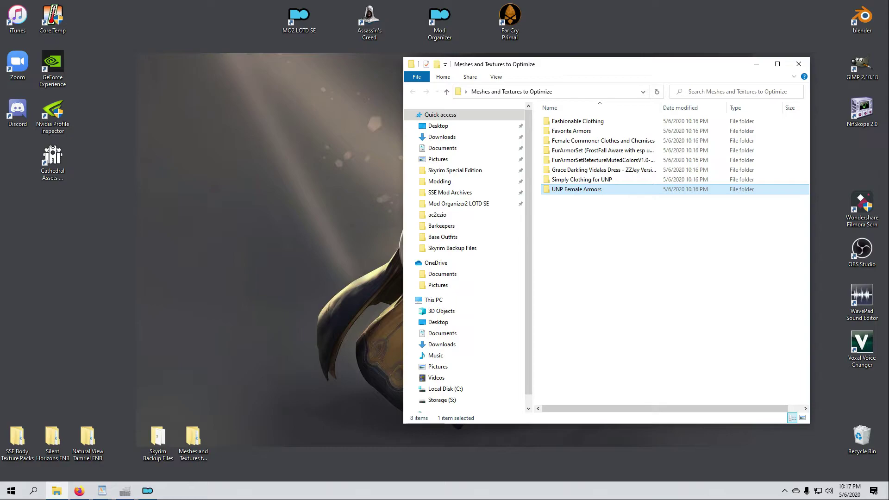
drag(888, 34, 644, 21)
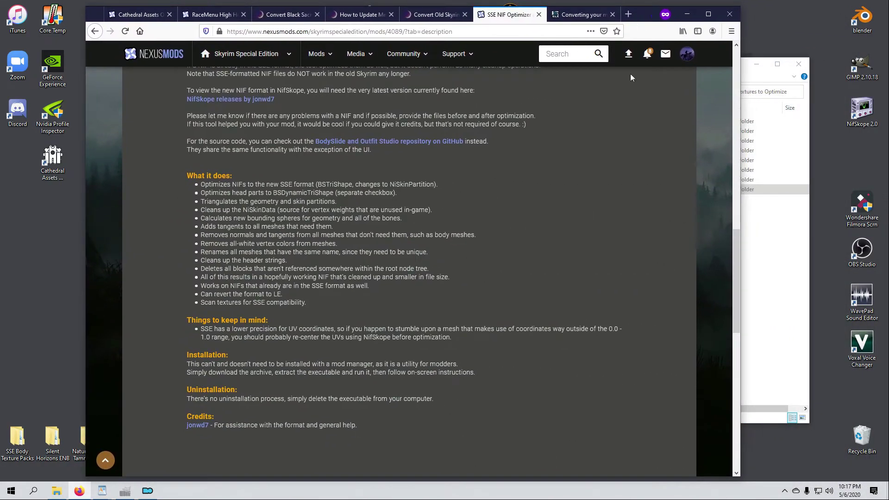
scroll(336, 241, up, 15)
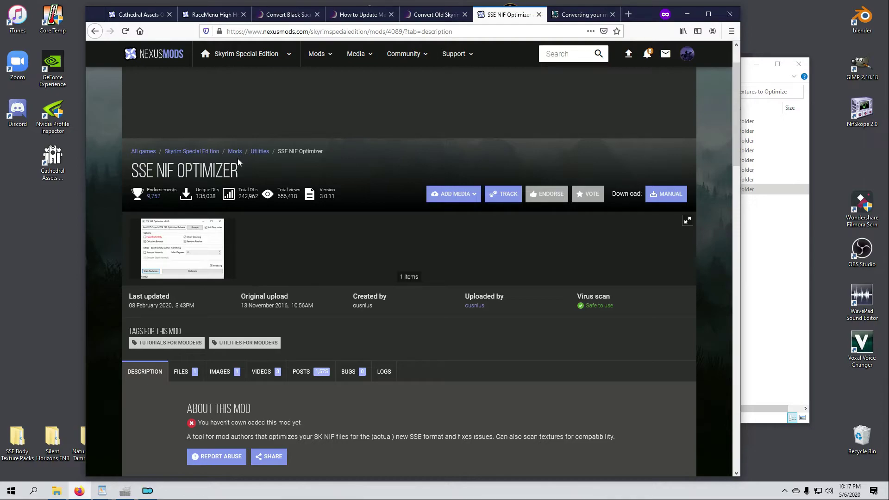
scroll(238, 158, down, 7)
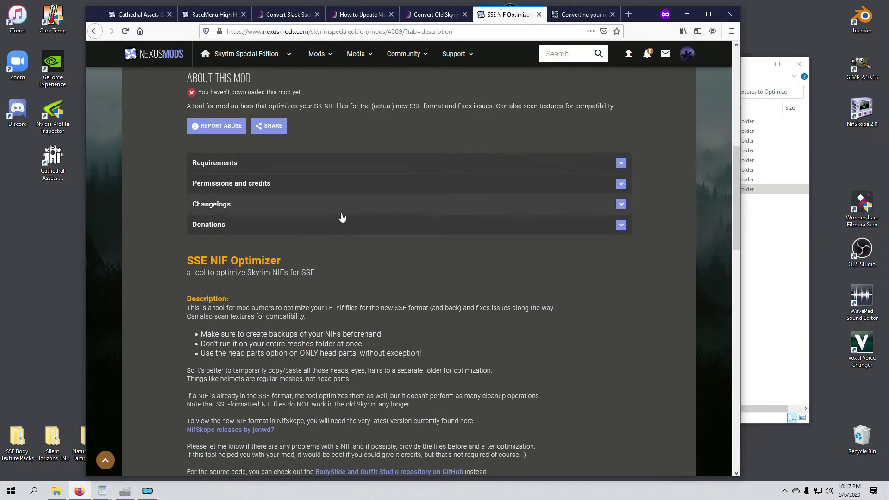
Read the SSE NIF Optimizer description, covering the backup and head parts warnings, feature list and installation instructions.
scroll(345, 215, down, 2)
scroll(521, 215, down, 1)
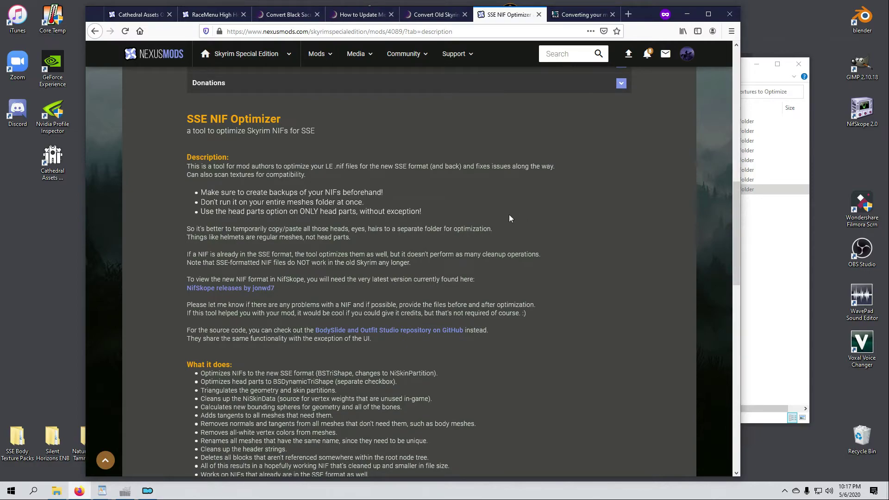
drag(201, 193, 341, 191)
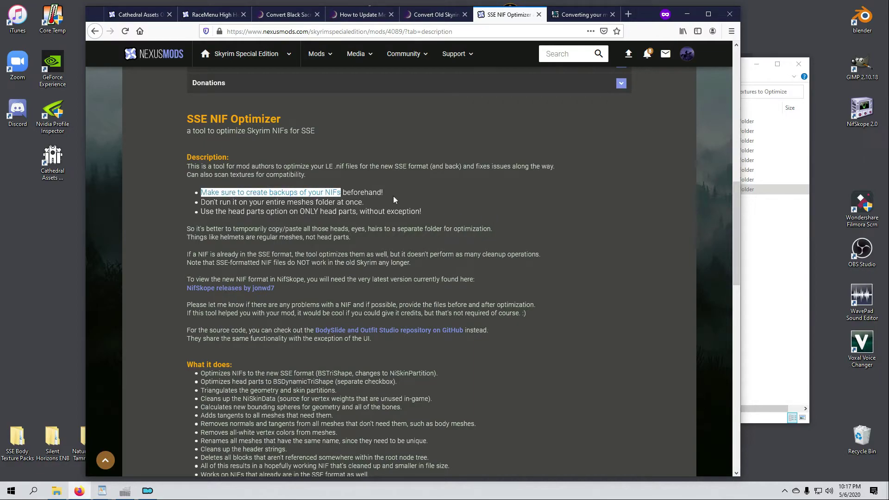
drag(201, 202, 336, 202)
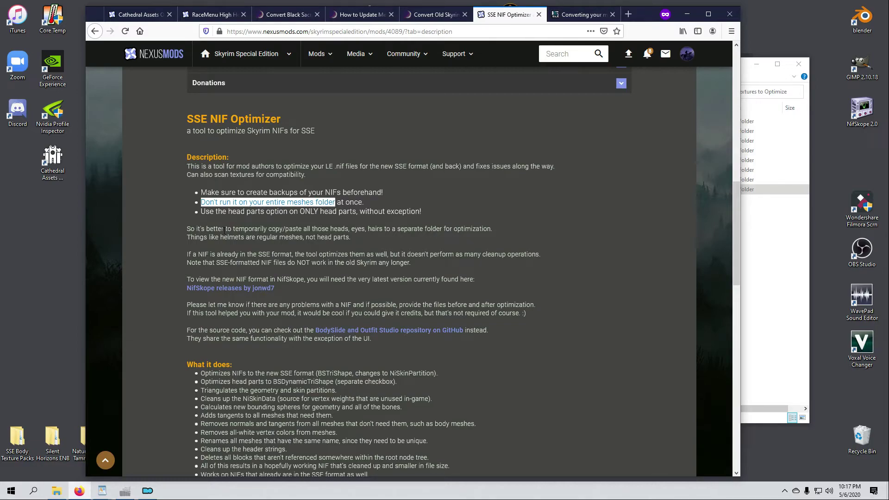
drag(201, 212, 356, 212)
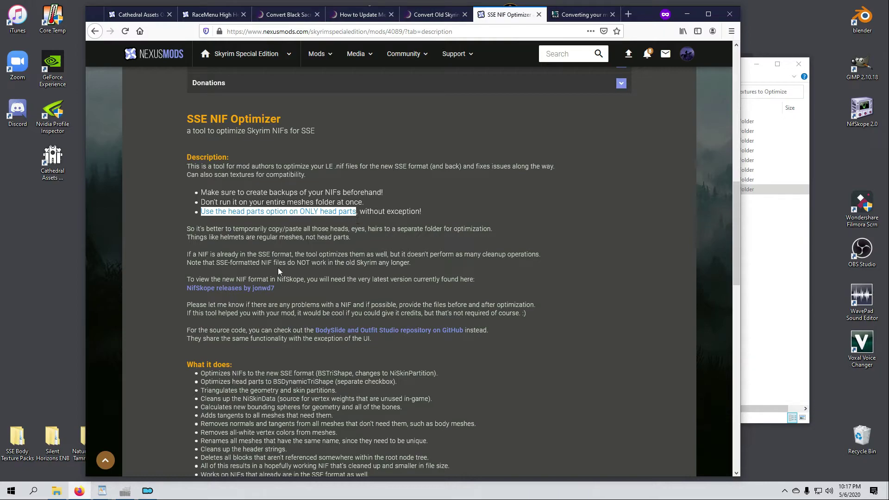
scroll(297, 272, down, 2)
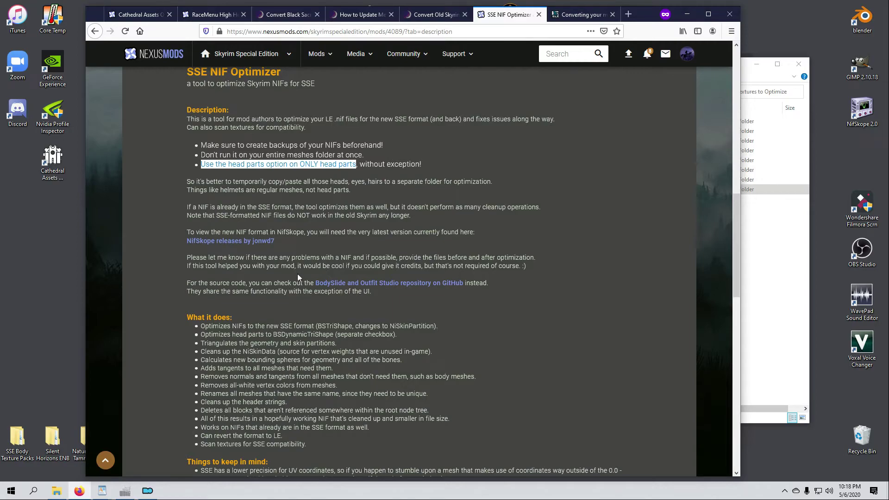
scroll(297, 274, down, 4)
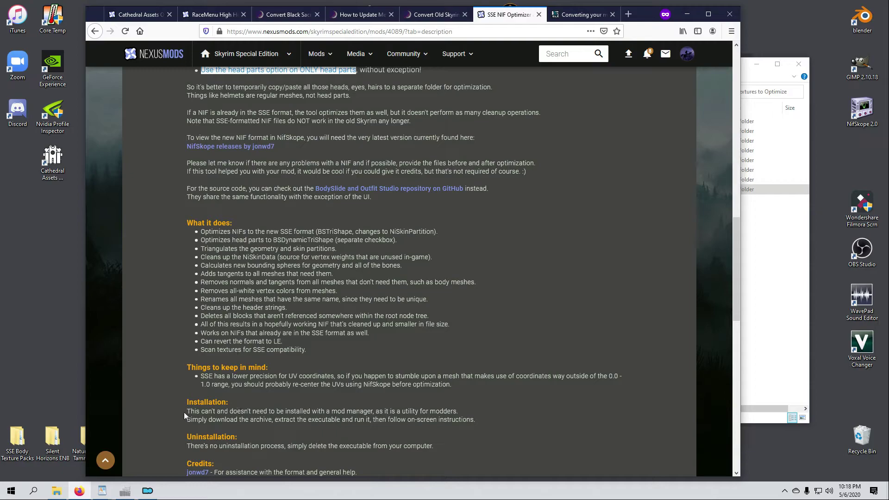
drag(187, 411, 461, 416)
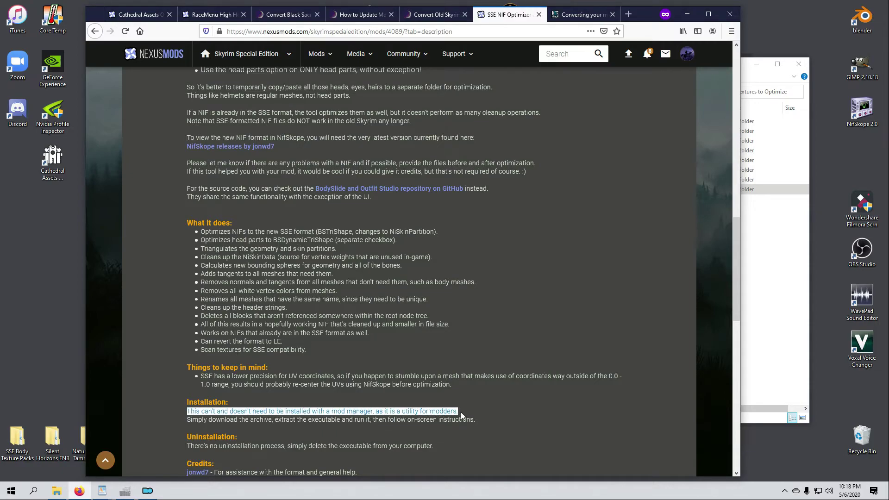
drag(187, 419, 373, 421)
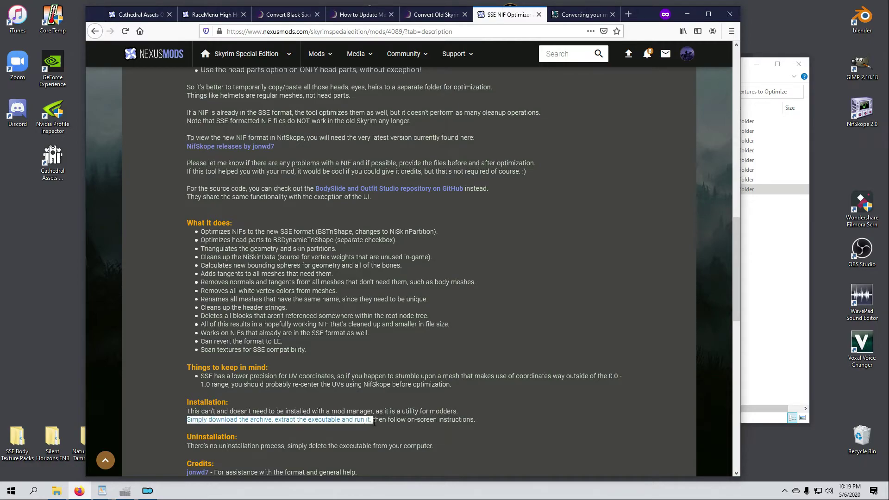
scroll(463, 396, down, 2)
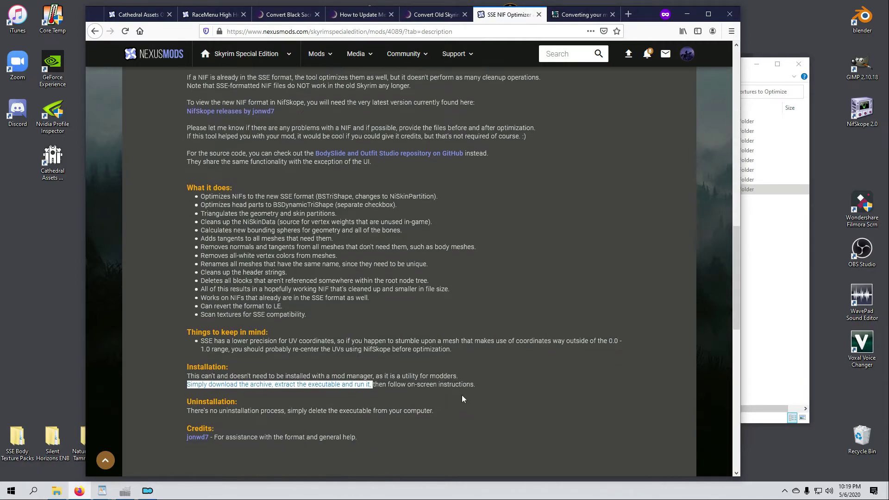
Download the SSE NIF Optimizer 3.0.11 main file with the slow download and open the archive in 7-Zip.
scroll(463, 396, up, 11)
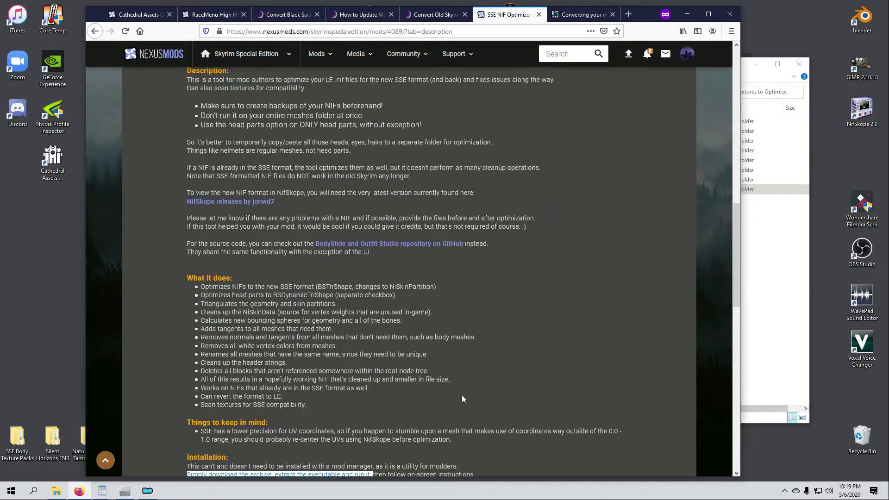
scroll(427, 380, up, 1)
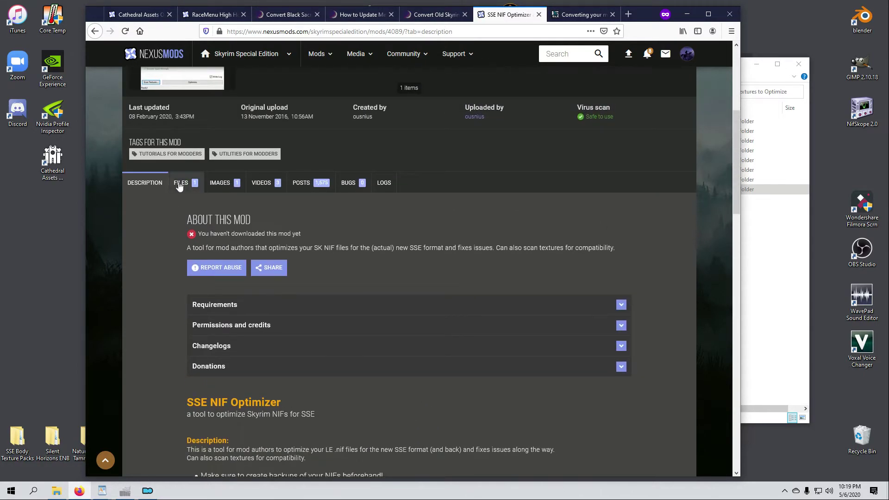
click(180, 138)
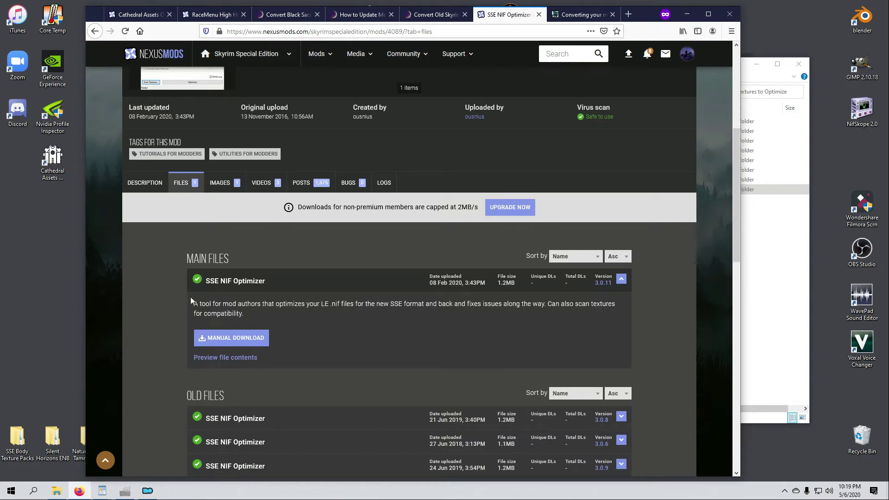
click(243, 342)
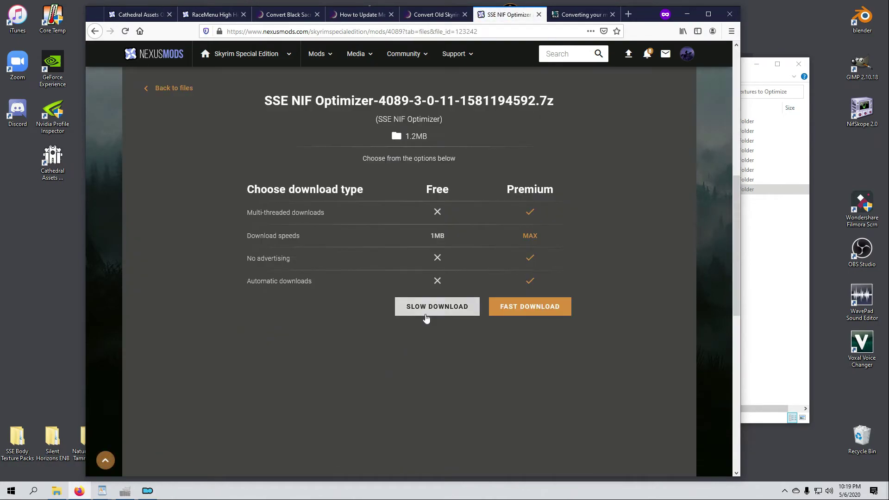
click(426, 318)
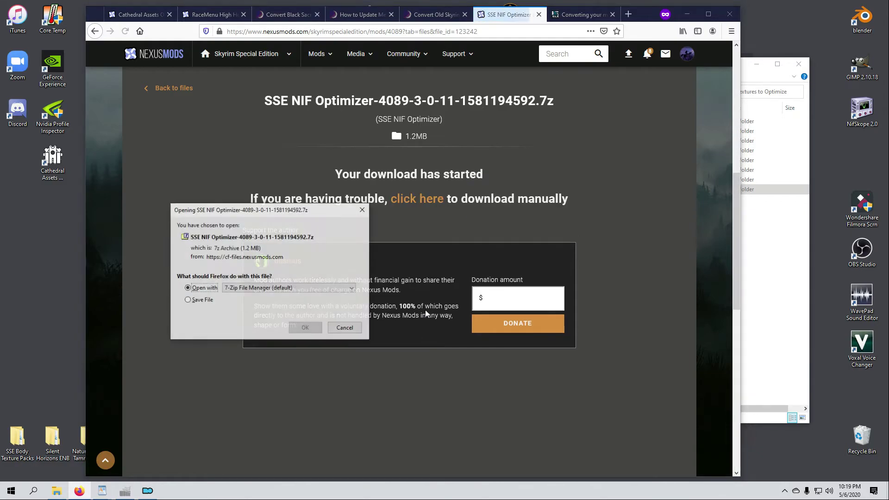
click(305, 327)
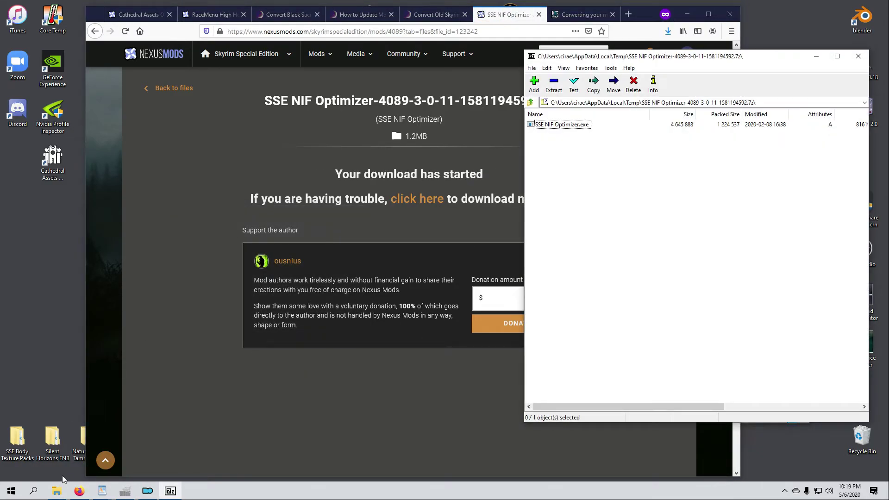
Create a folder named SSE NIF Optimizer in C:\Modding, using a new File Explorer window beside the archive.
click(11, 491)
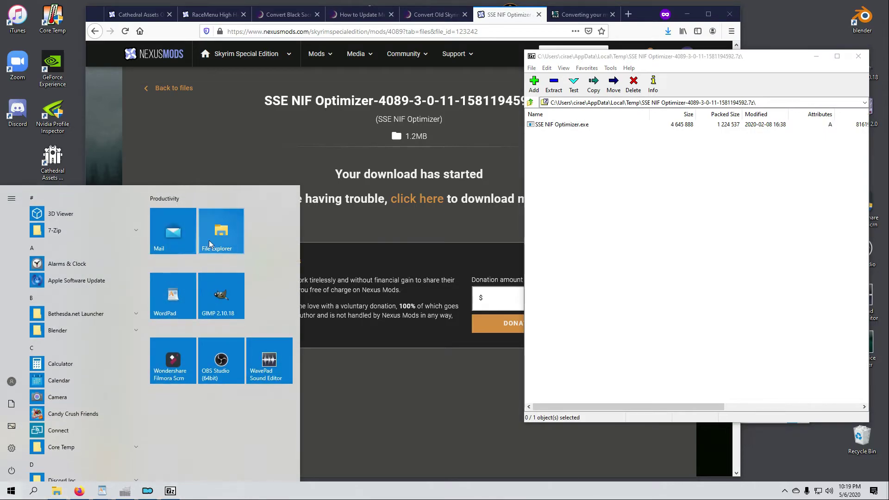
click(216, 242)
drag(620, 75, 242, 53)
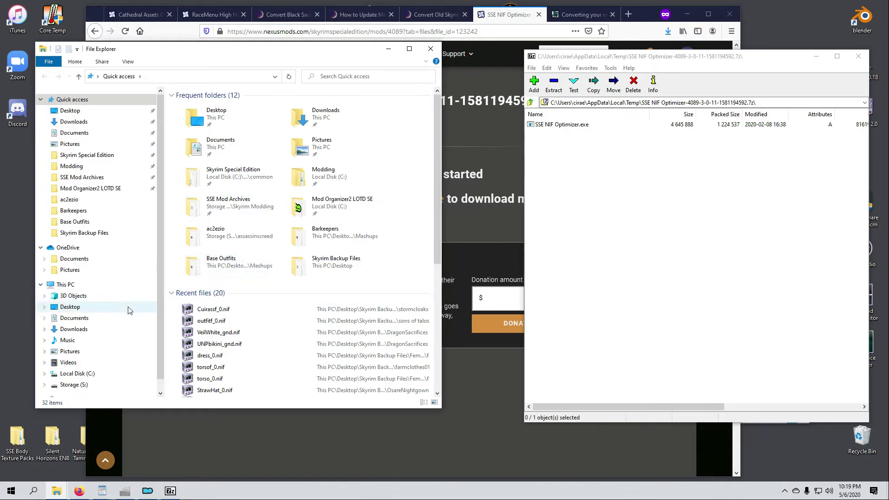
click(96, 374)
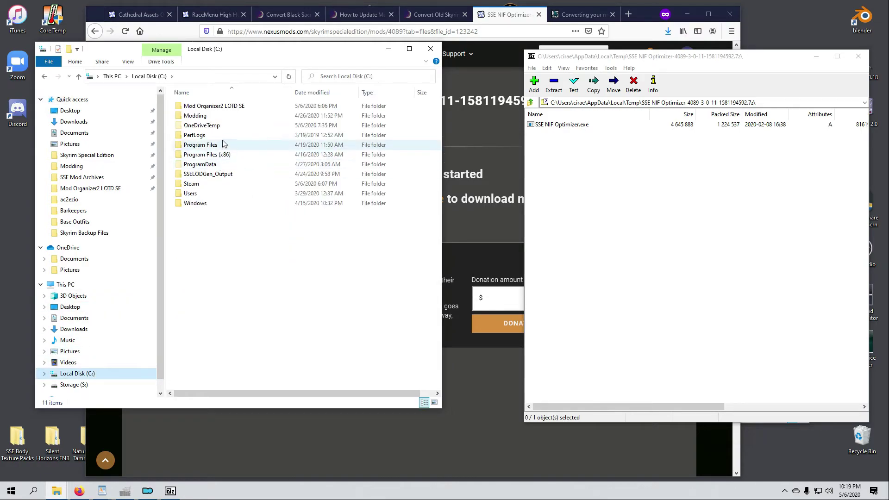
double_click(195, 116)
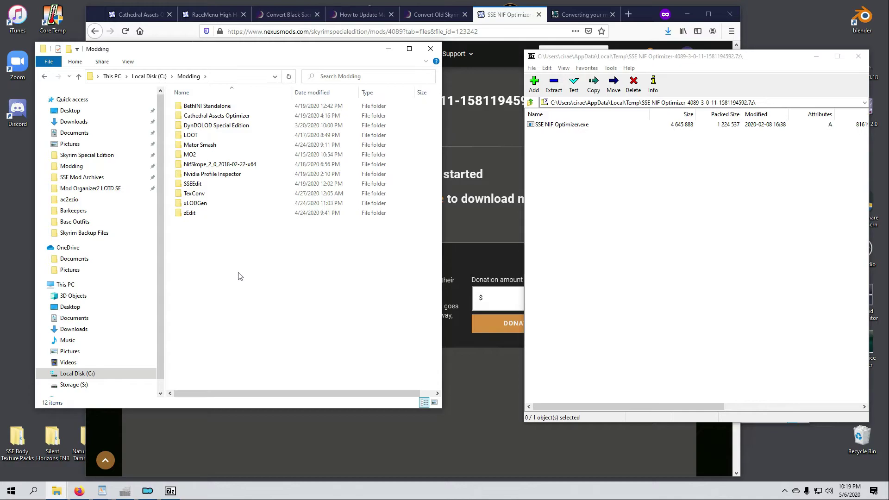
click(68, 49)
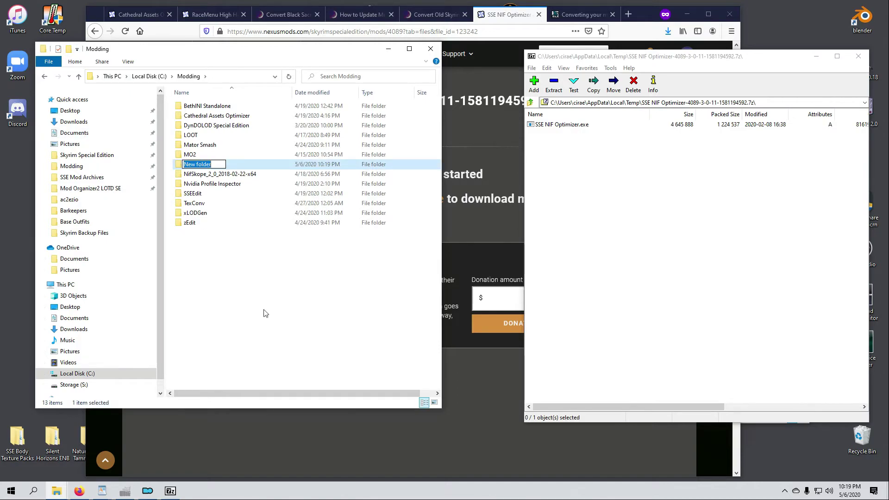
text(SSE NIF Optimizer)
key(Return)
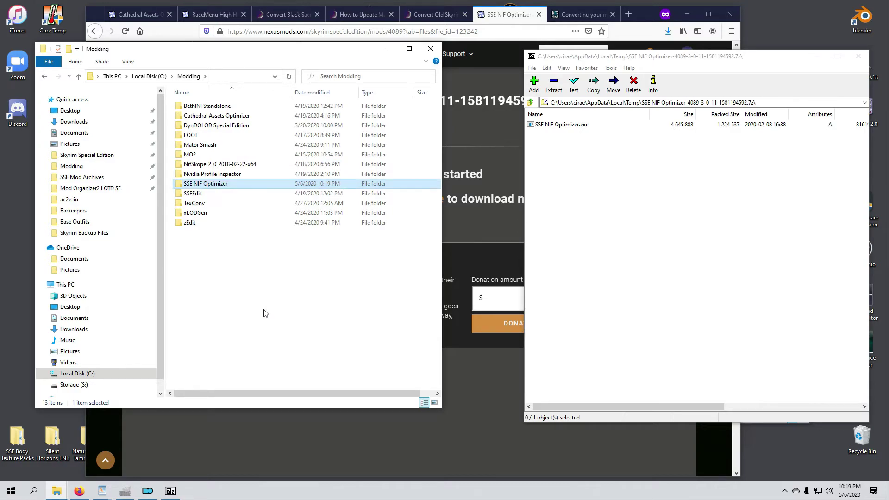
Extract SSE NIF Optimizer.exe from the archive into the SSE NIF Optimizer folder and close 7-Zip.
double_click(219, 187)
drag(562, 125, 267, 218)
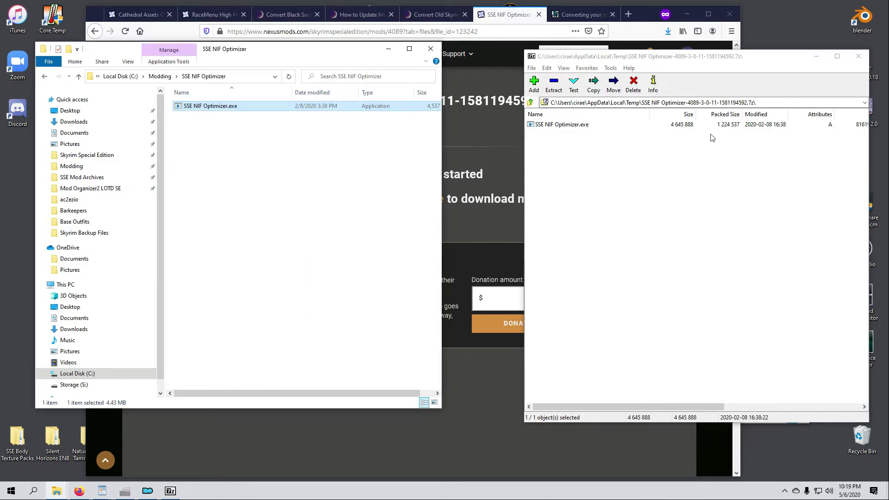
click(859, 56)
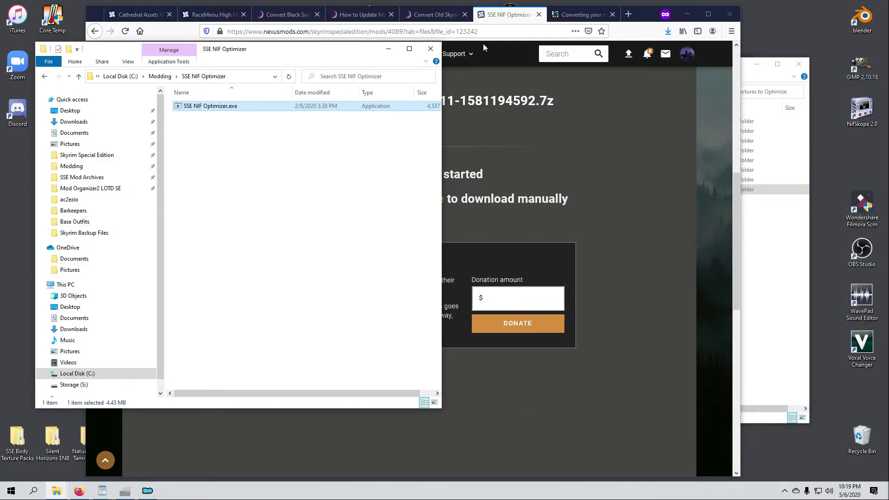
Minimize the browser, move the SSE NIF Optimizer folder window aside, and run SSE NIF Optimizer.exe.
drag(328, 53, 446, 106)
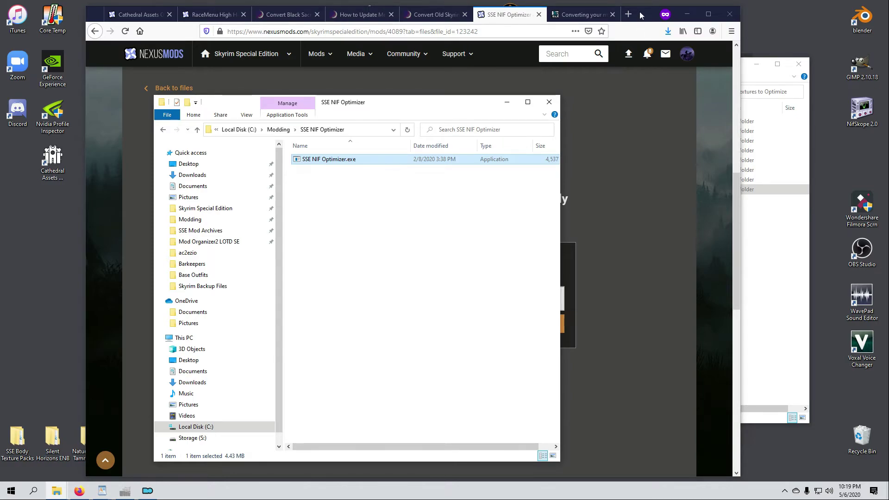
click(625, 64)
click(688, 14)
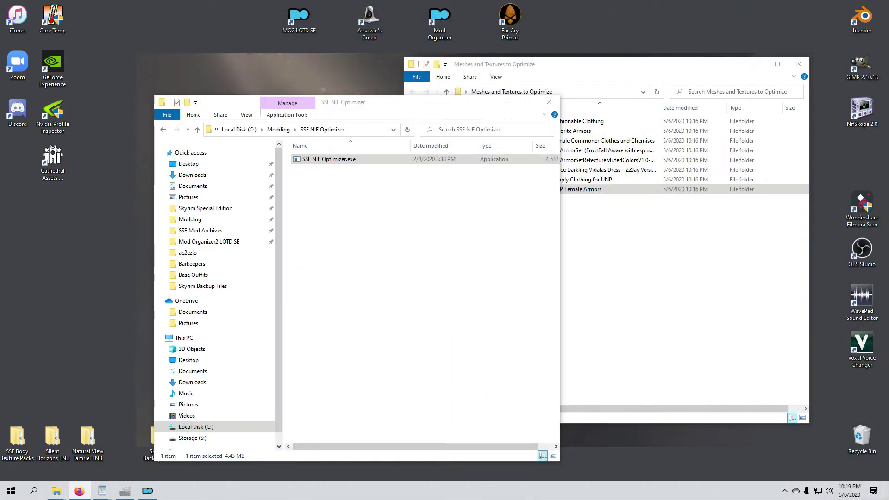
drag(410, 108, 263, 20)
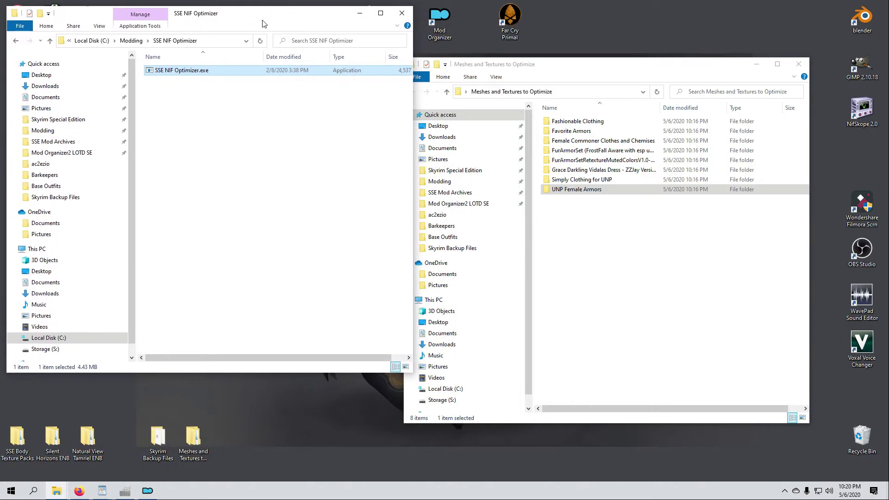
double_click(182, 72)
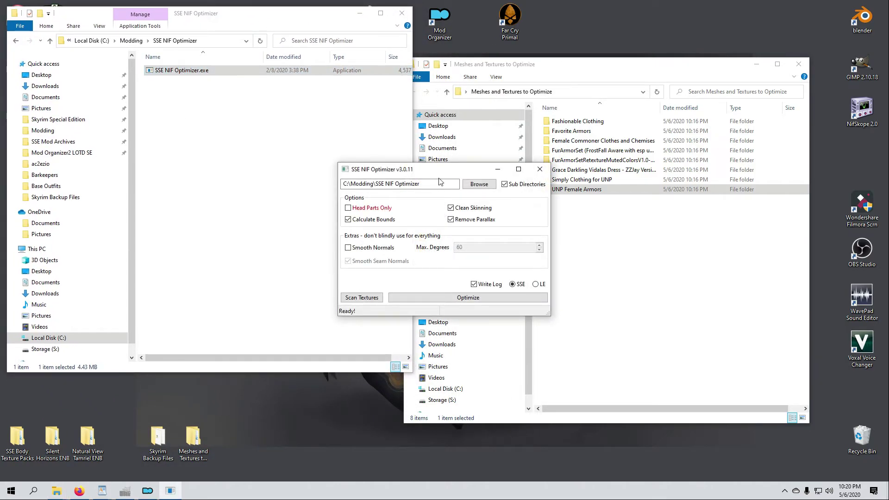
drag(448, 175, 290, 148)
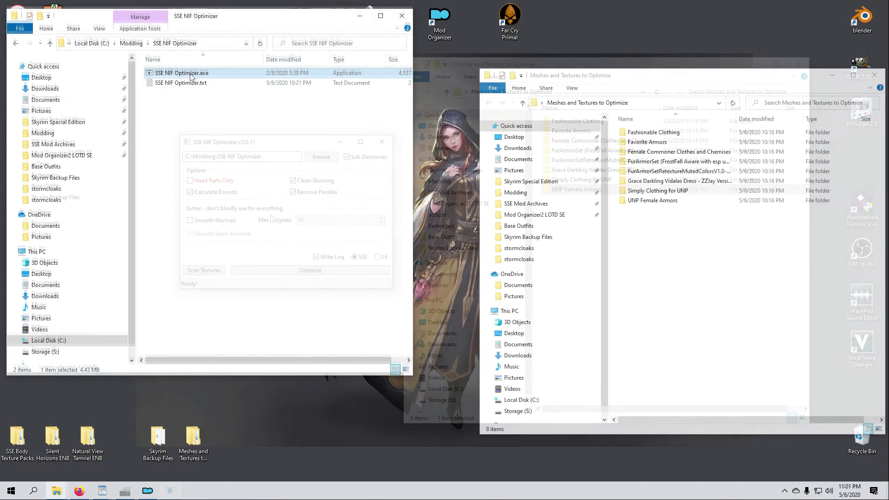
Create a shortcut to SSE NIF Optimizer.exe, move it to the desktop, and close the folder window.
right_click(191, 75)
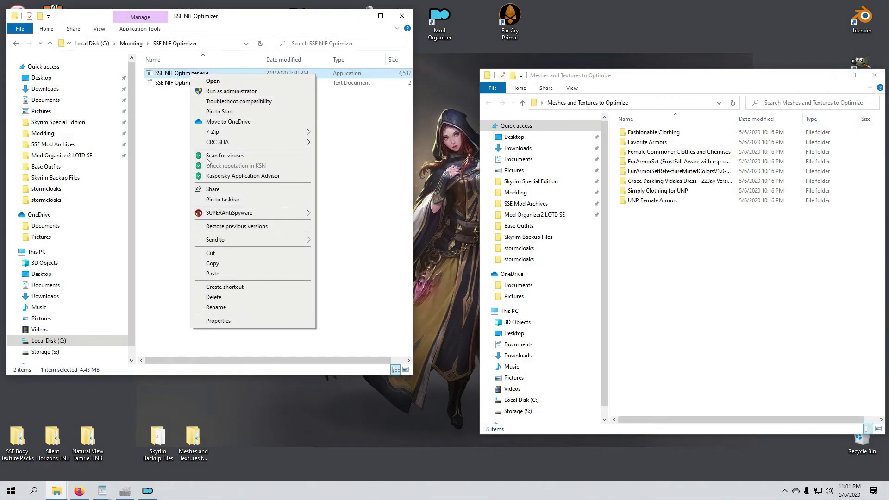
click(225, 287)
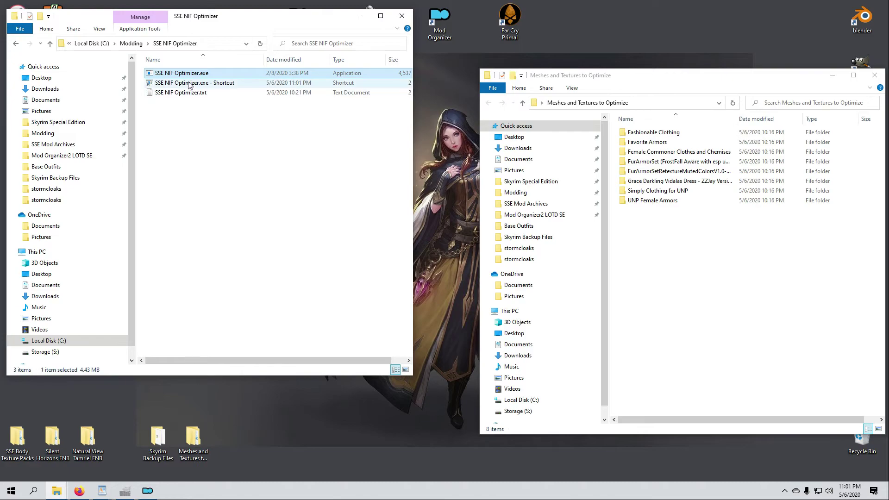
drag(189, 85, 315, 432)
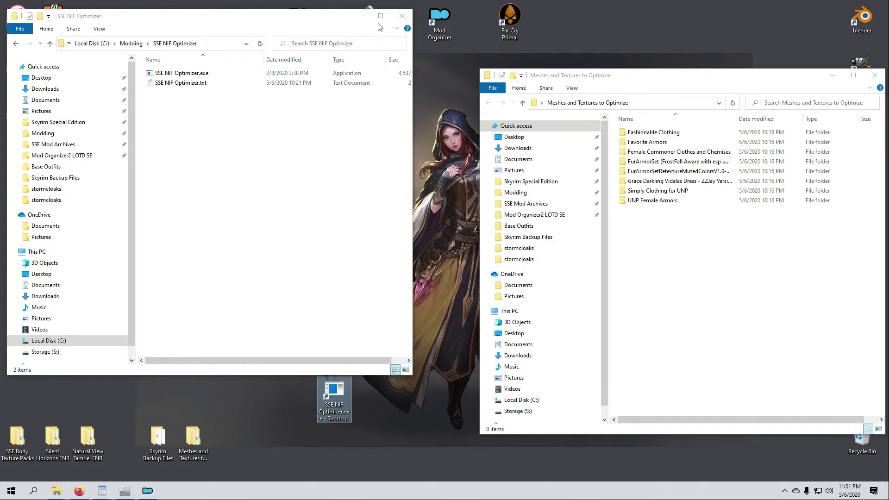
click(402, 16)
Rename the new desktop shortcut to SSE NIF Optimizer, removing the .exe - Shortcut ending.
click(337, 408)
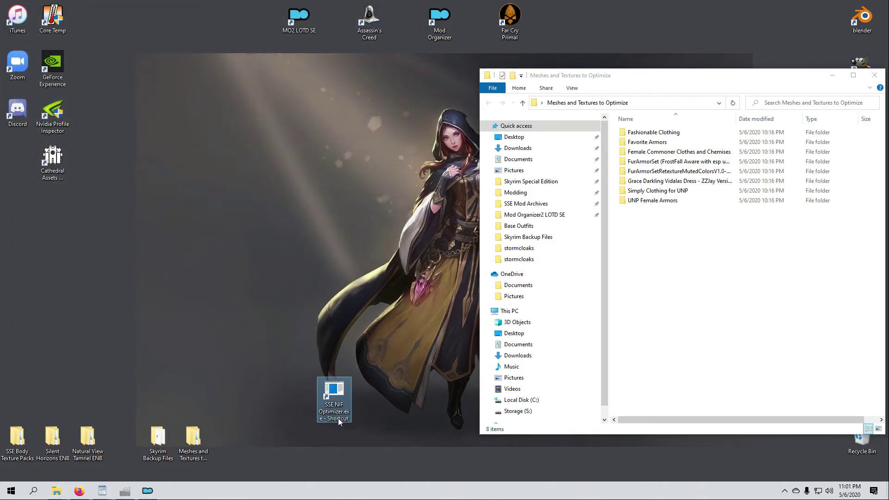
key(F2)
drag(347, 412, 351, 419)
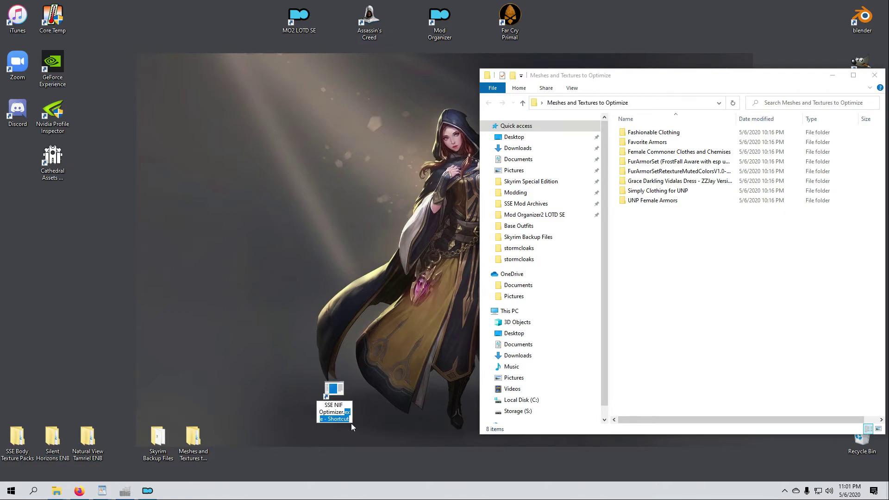
key(BackSpace)
key(BackSpace)
key(Return)
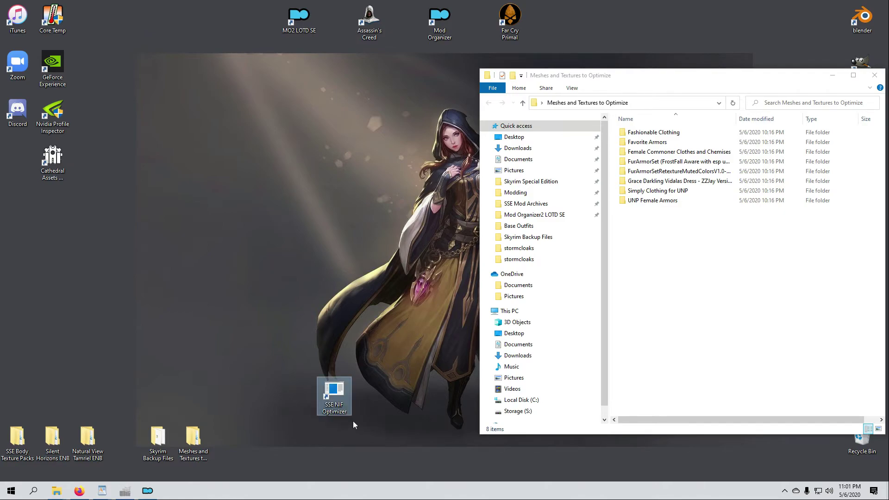
Place the SSE NIF Optimizer shortcut below the Cathedral Assets Optimizer shortcut on the desktop and launch it.
drag(340, 393, 59, 204)
double_click(58, 204)
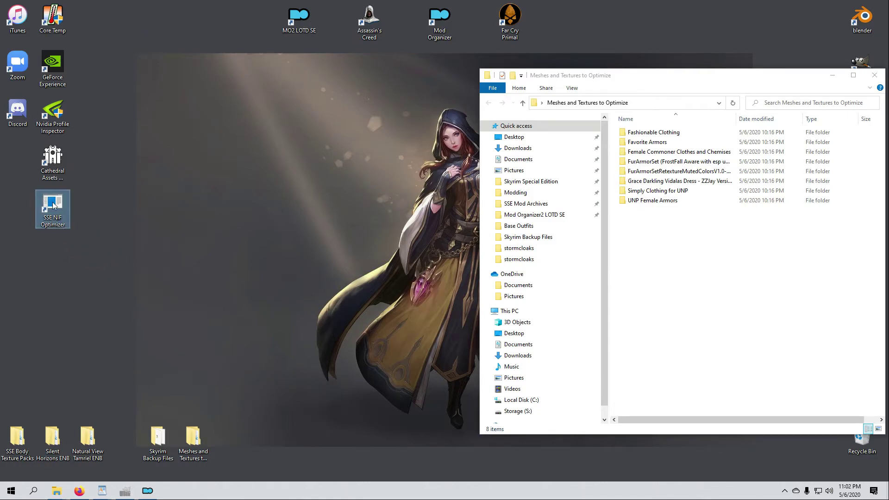
drag(461, 173, 204, 58)
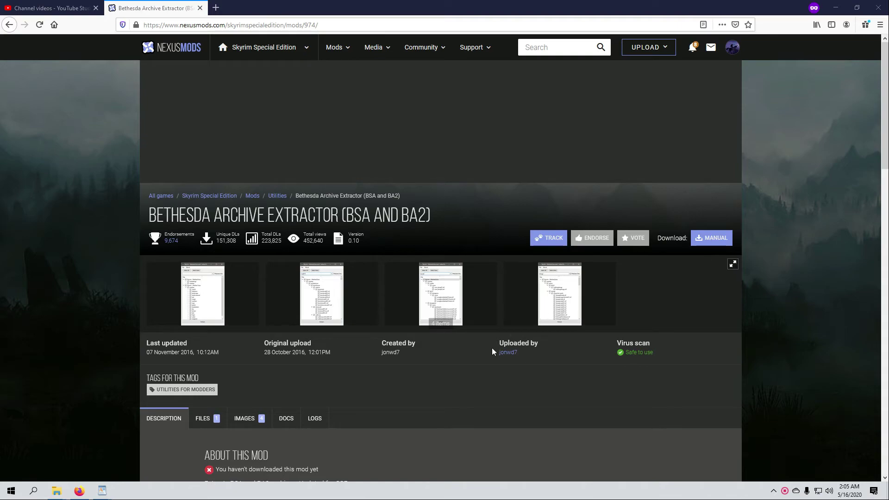
Download the BAE v0.10 main file from the Bethesda Archive Extractor page with the slow option and open it in 7-Zip File Manager.
scroll(388, 413, down, 1)
scroll(387, 414, down, 5)
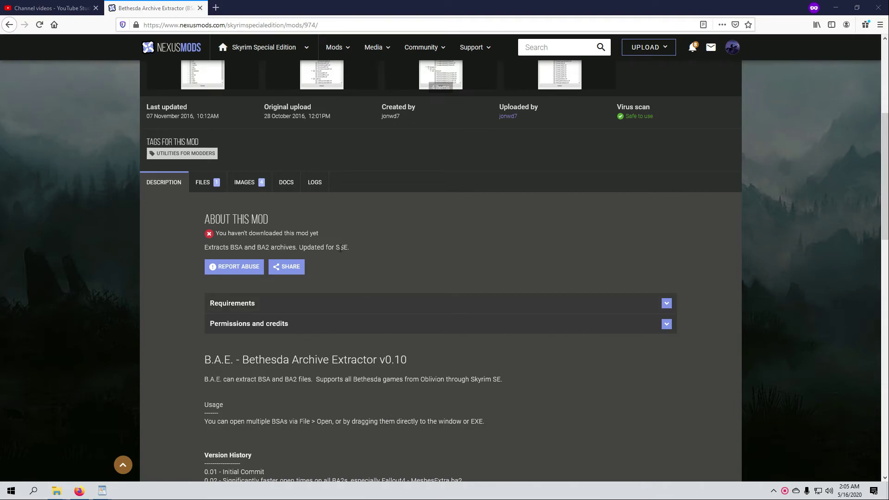
click(203, 183)
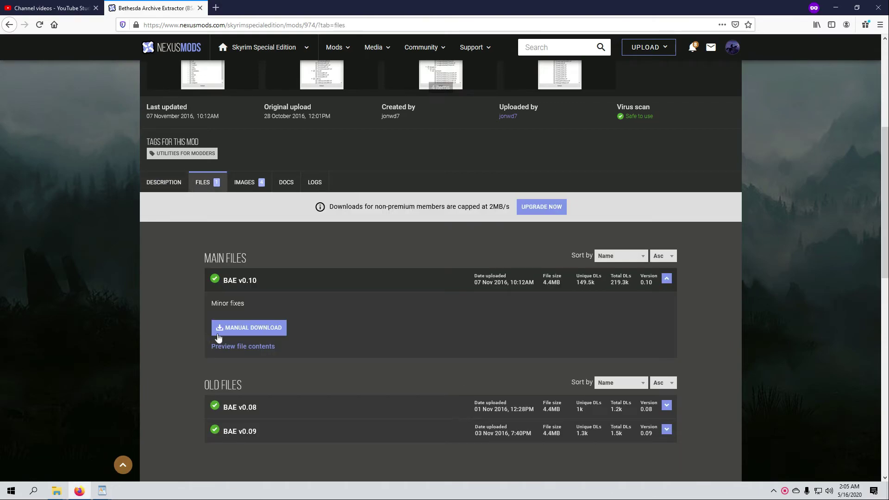
click(244, 329)
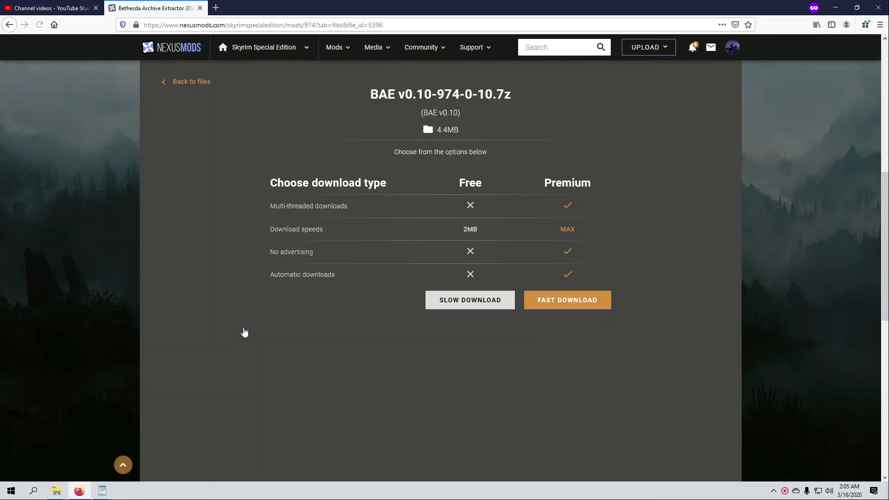
click(459, 307)
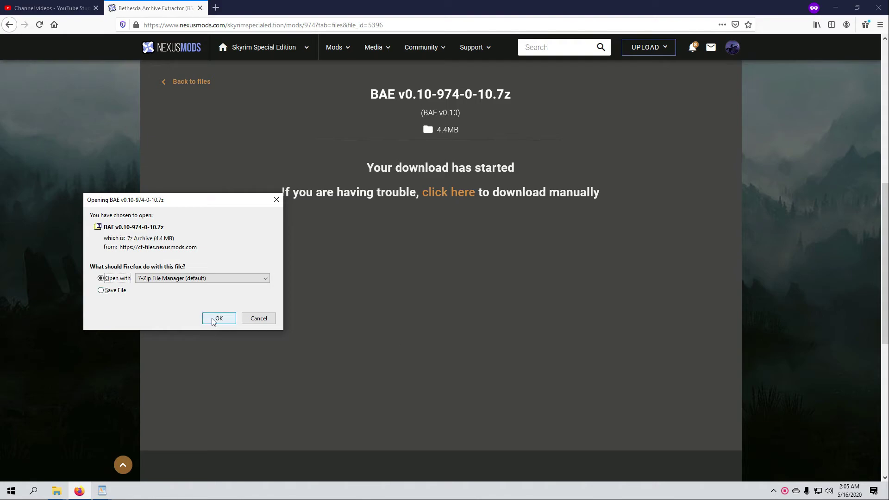
click(216, 319)
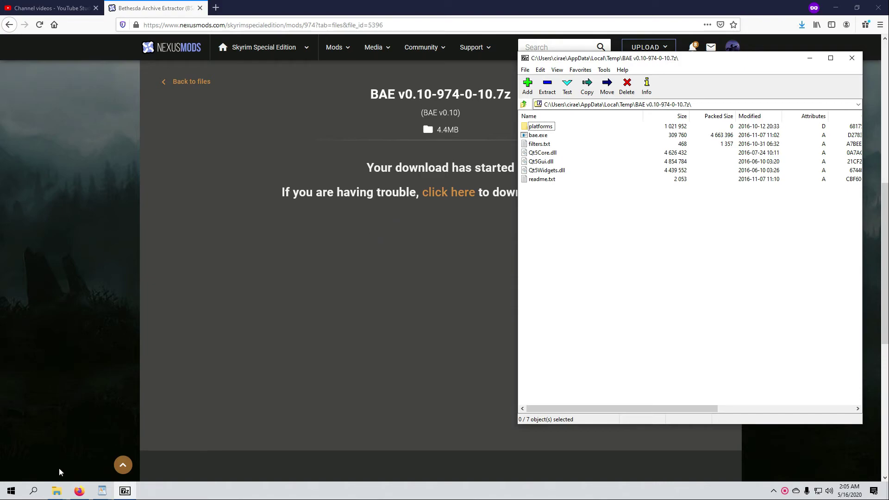
Open the Modding folder on Local Disk (C:) beside the archive and create a folder in it named BSA Extractor.
click(57, 491)
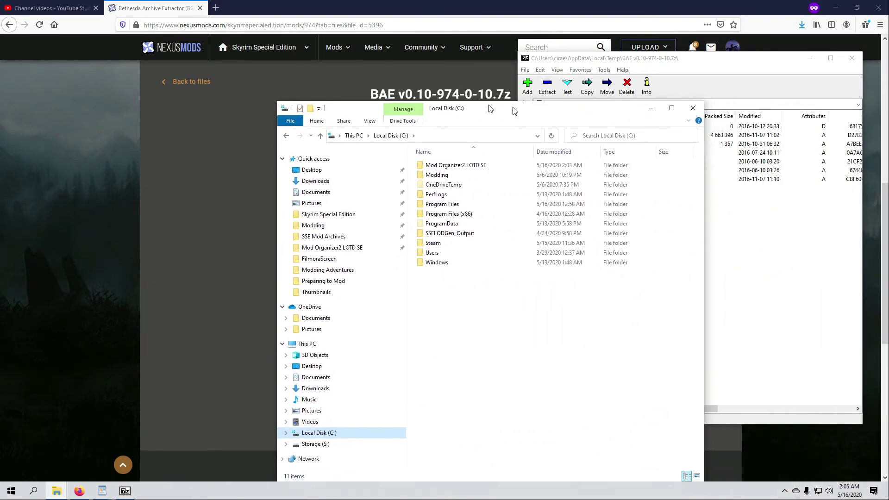
drag(516, 99, 315, 57)
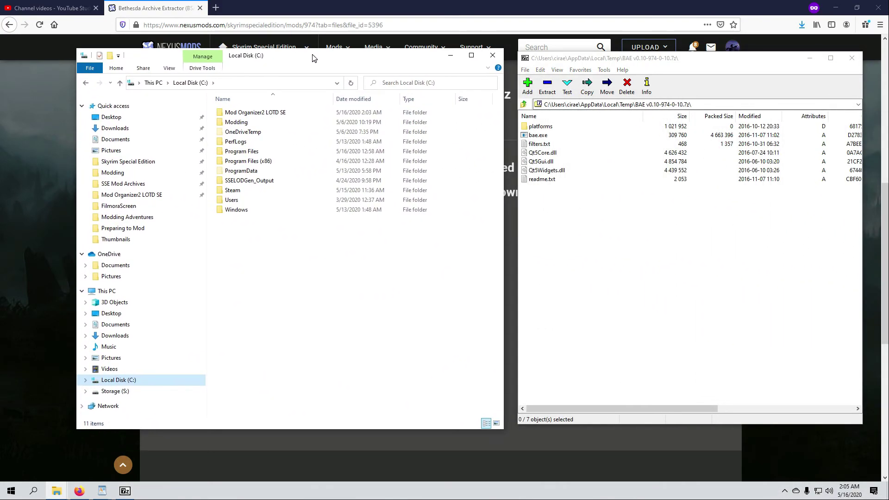
double_click(236, 123)
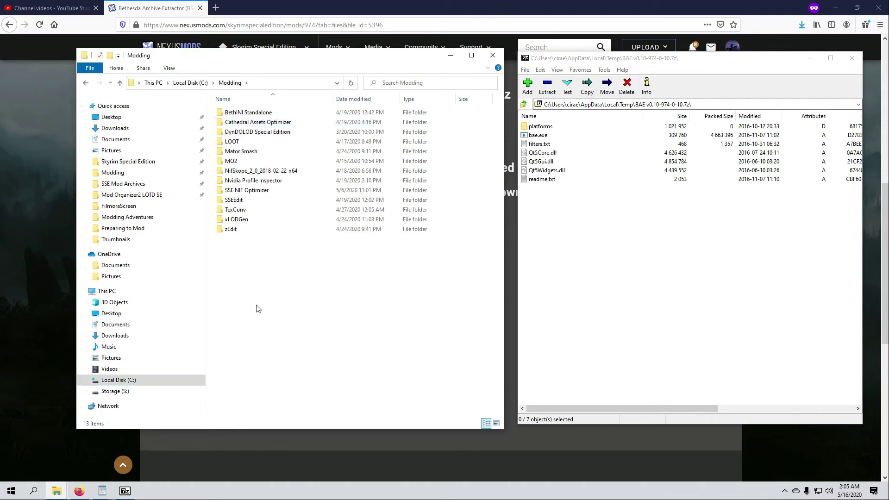
click(111, 56)
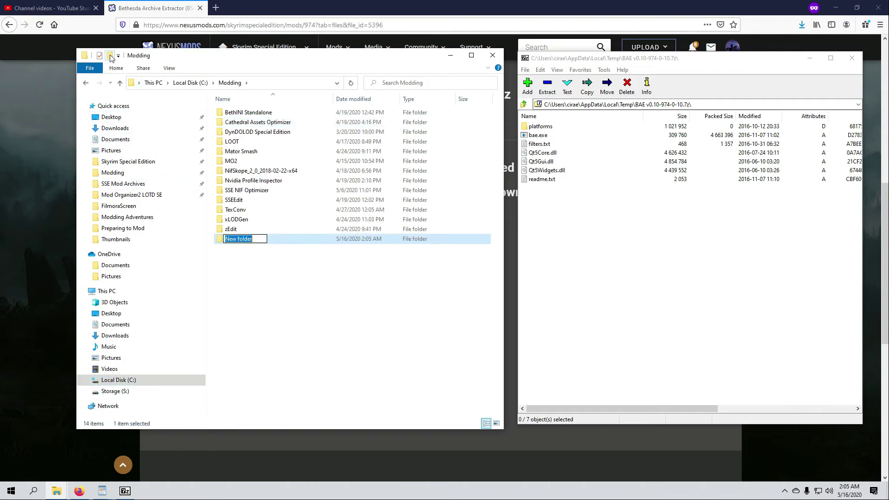
text(B)
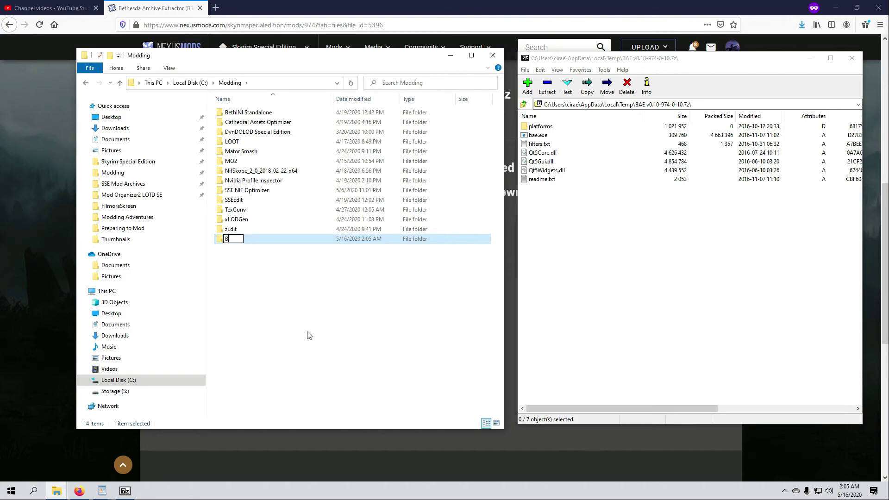
text(SA Extractor)
key(Return)
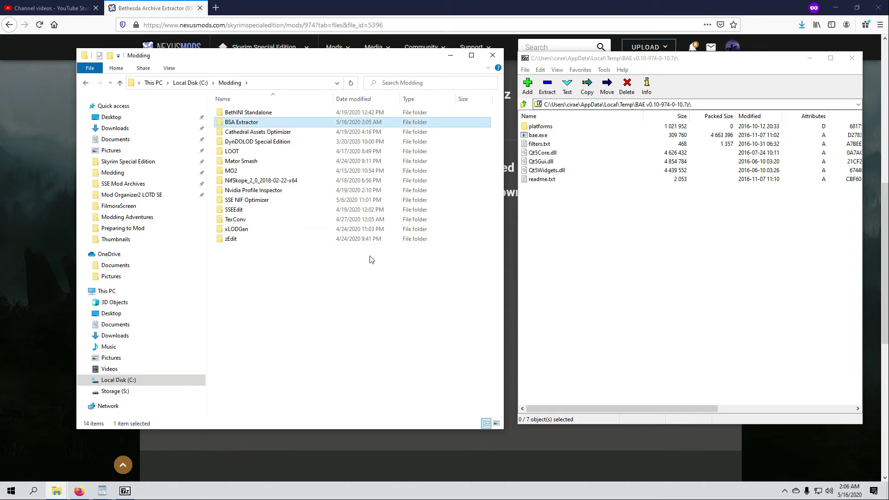
Extract all the BAE archive contents into the BSA Extractor folder and close the archive window.
double_click(250, 125)
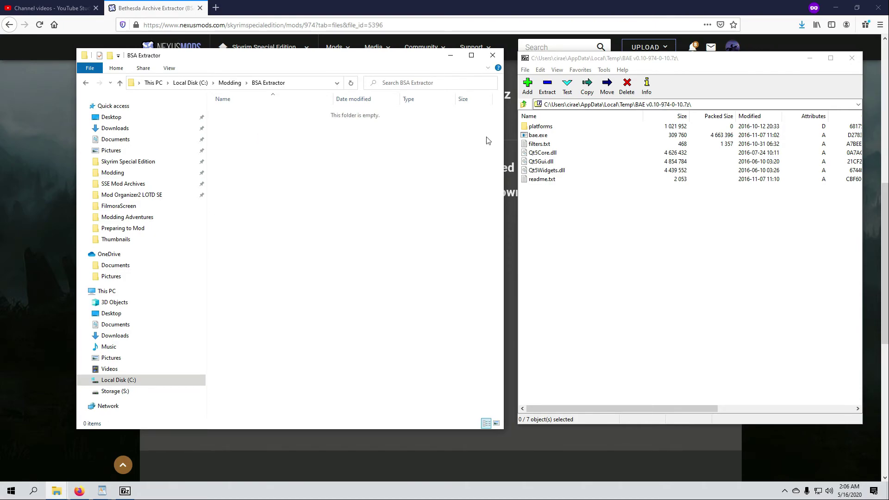
click(539, 128)
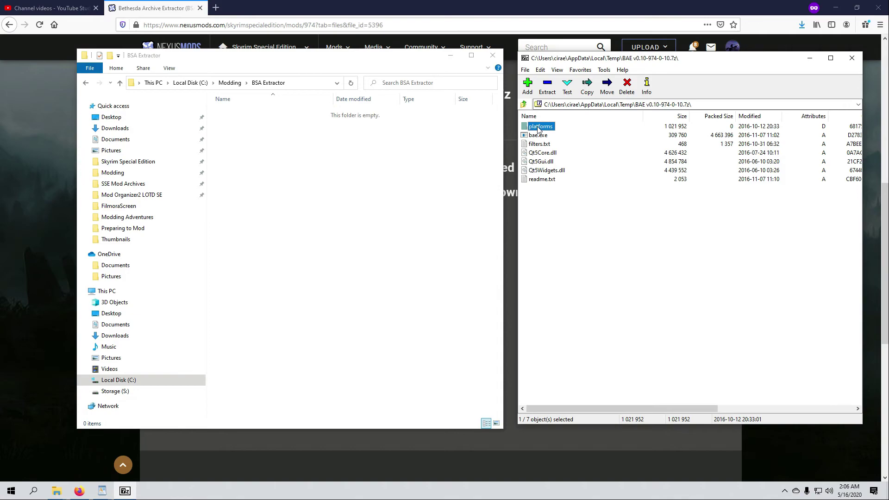
shift+click(547, 181)
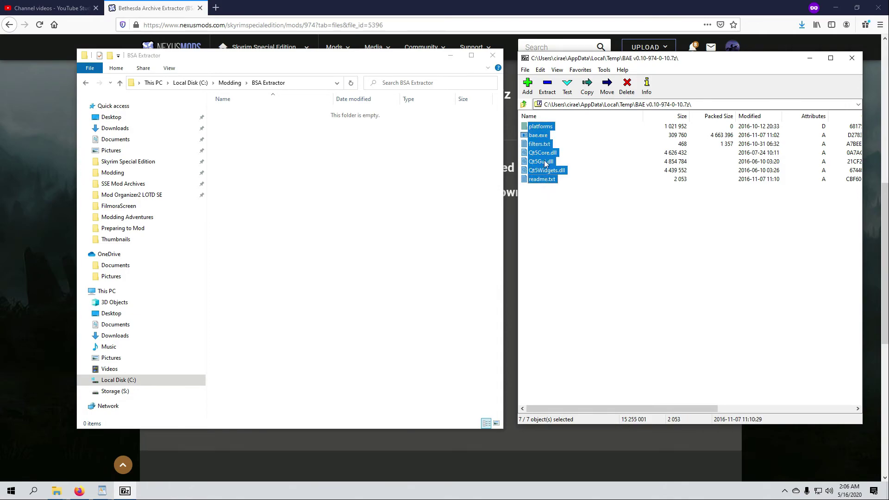
drag(364, 227, 294, 234)
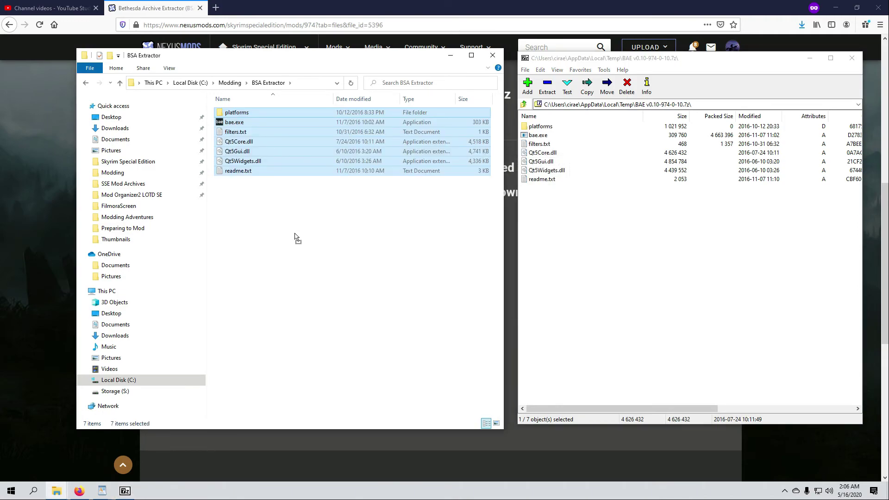
click(851, 60)
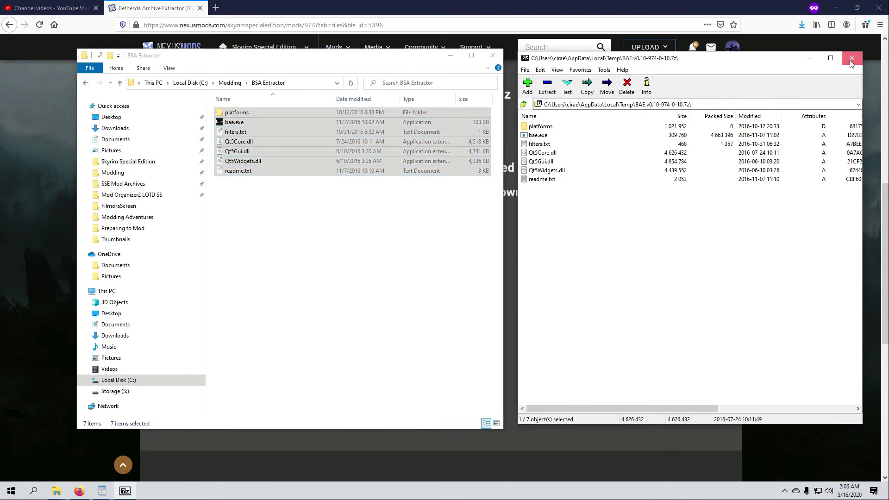
click(286, 246)
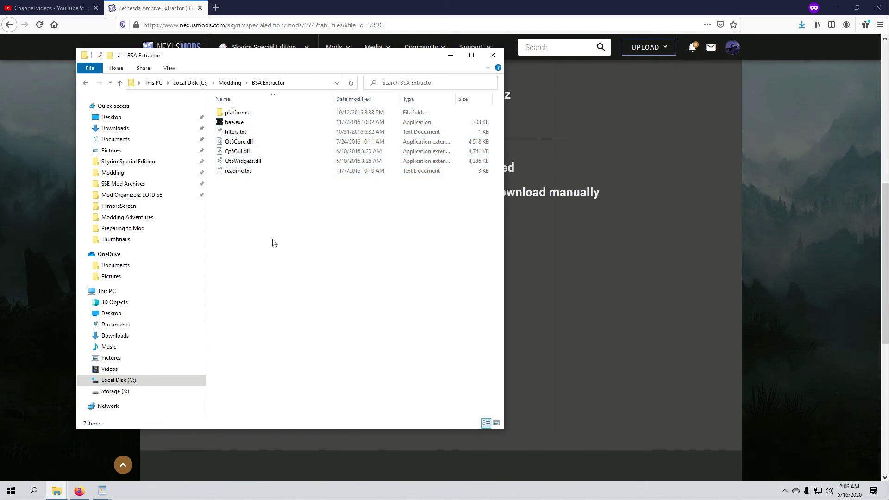
Run bae.exe from the BSA Extractor folder, and minimize the folder window and the browser.
double_click(247, 123)
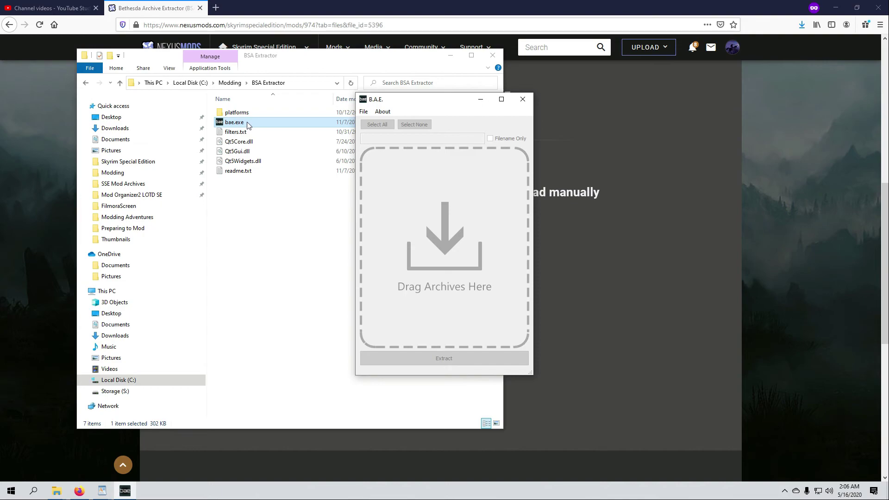
click(451, 59)
click(838, 9)
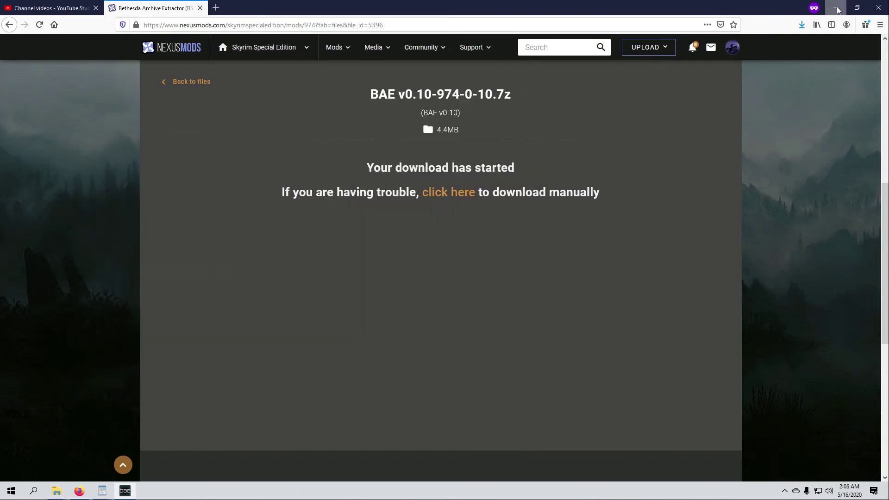
click(838, 8)
Place the B.A.E. window beside the Frozen Electrocuted Combustion mod folder and select FireBurns - Textures.bsa.
drag(431, 105, 624, 79)
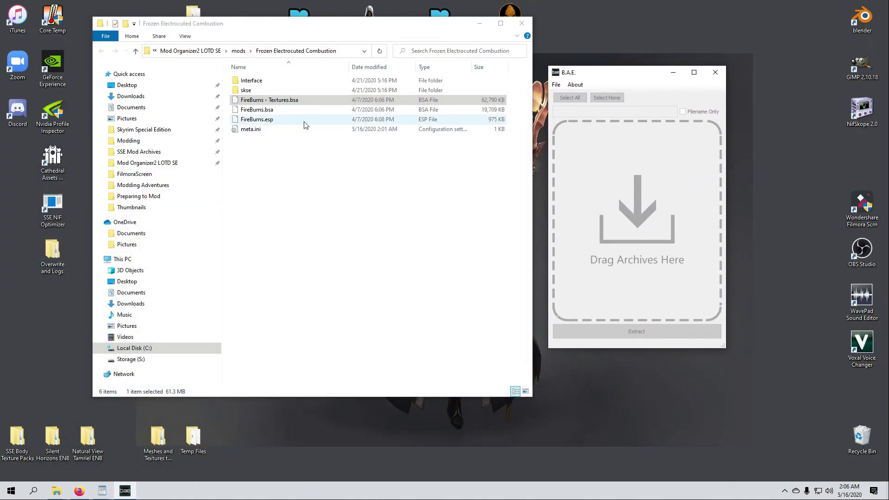
click(287, 100)
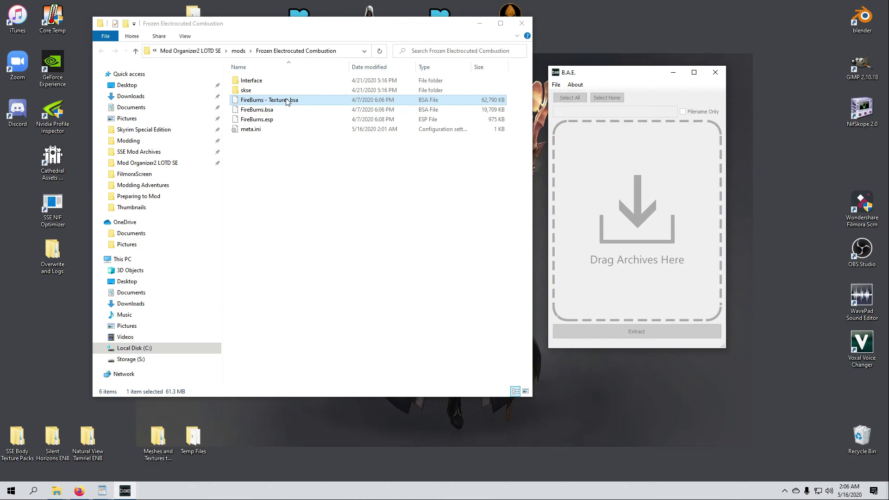